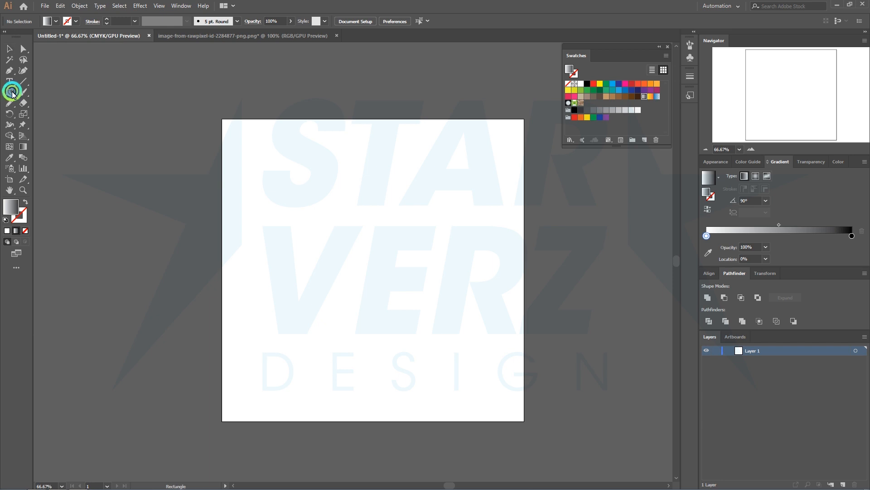
# Step: Draw a square about 296.5 px wide on the artboard and fill it with the white-to-black linear gradient at -90°
pyautogui.moveTo(303, 184); pyautogui.dragTo(395, 249)
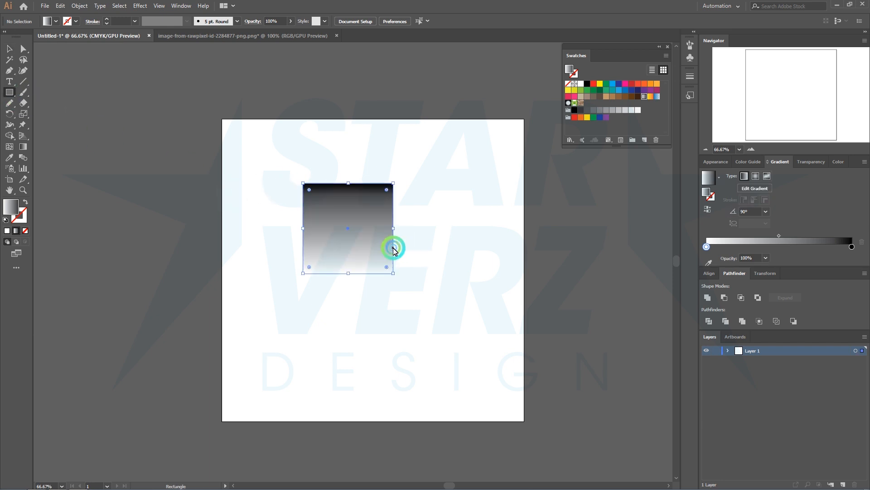
pyautogui.click(10, 51)
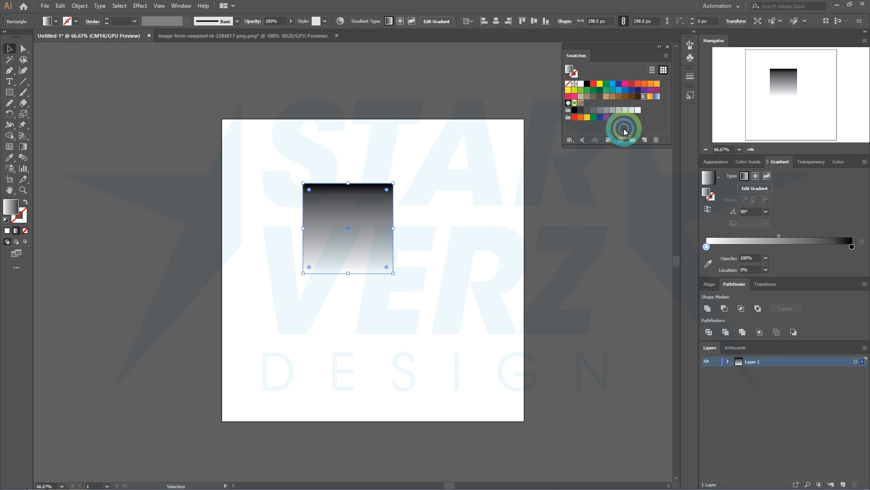
pyautogui.click(644, 97)
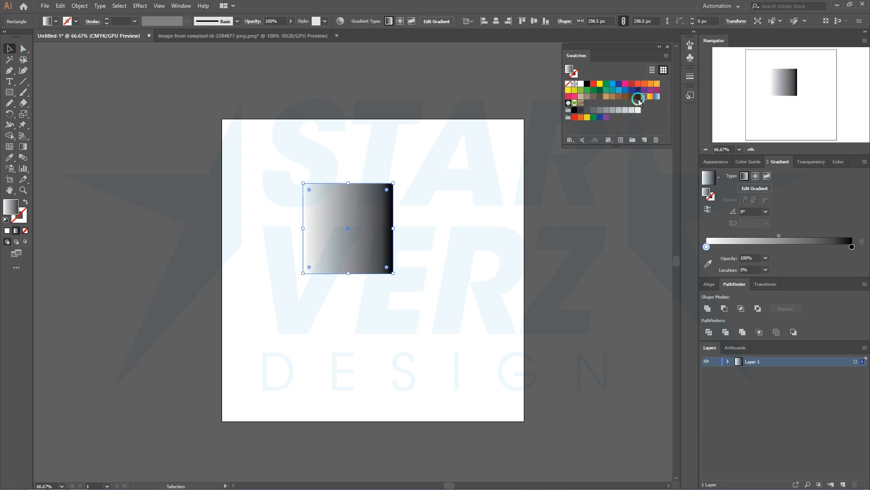
pyautogui.click(748, 212)
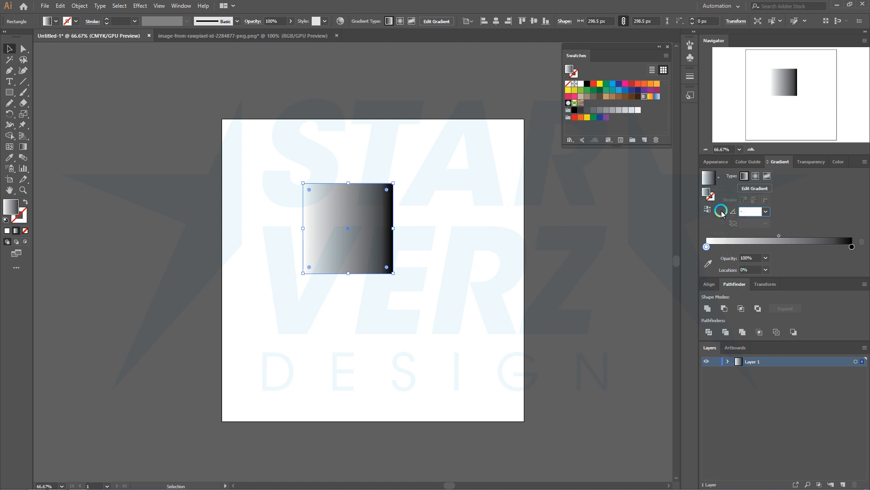
pyautogui.press('Return')
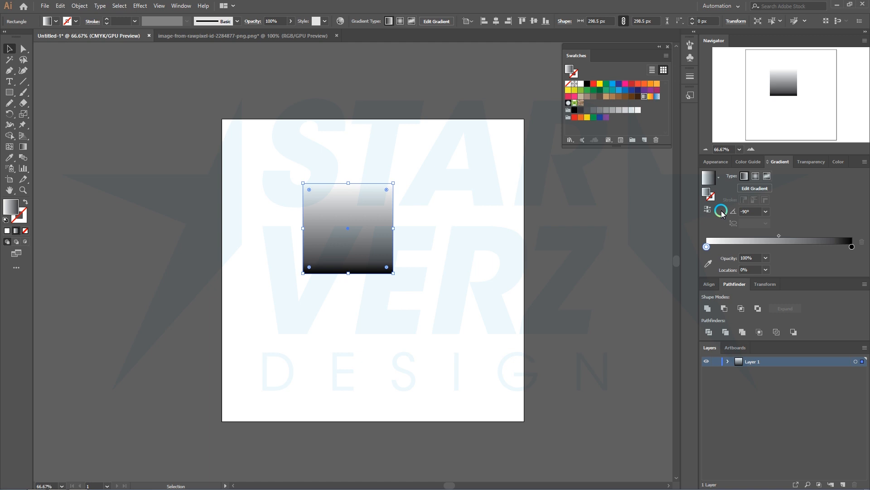
pyautogui.click(54, 55)
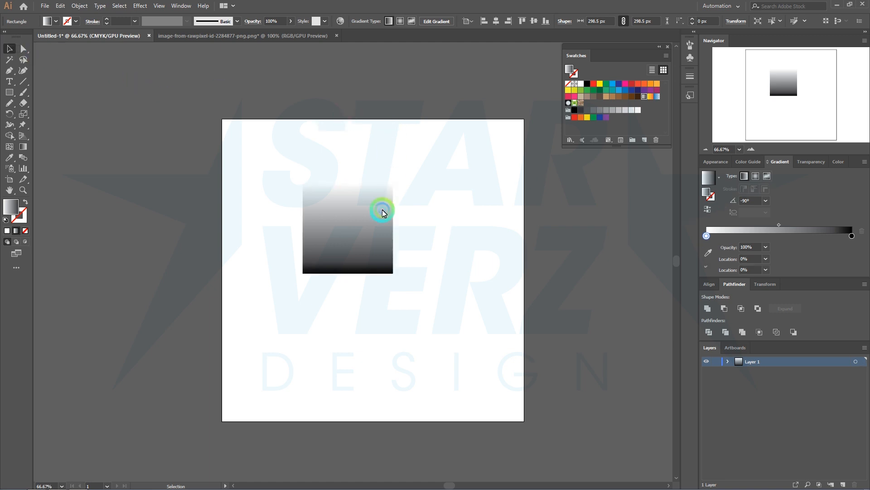
# Step: Apply the Color Halftone effect to the gradient square with a 25-pixel maximum radius and all four channel angles at 45
pyautogui.scroll(1, 375, 226)
pyautogui.moveTo(371, 233); pyautogui.dragTo(307, 234)
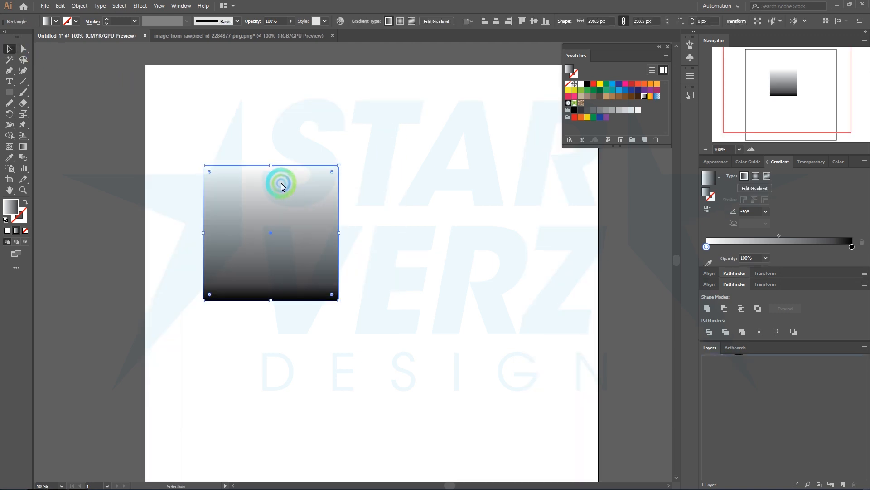
pyautogui.click(140, 6)
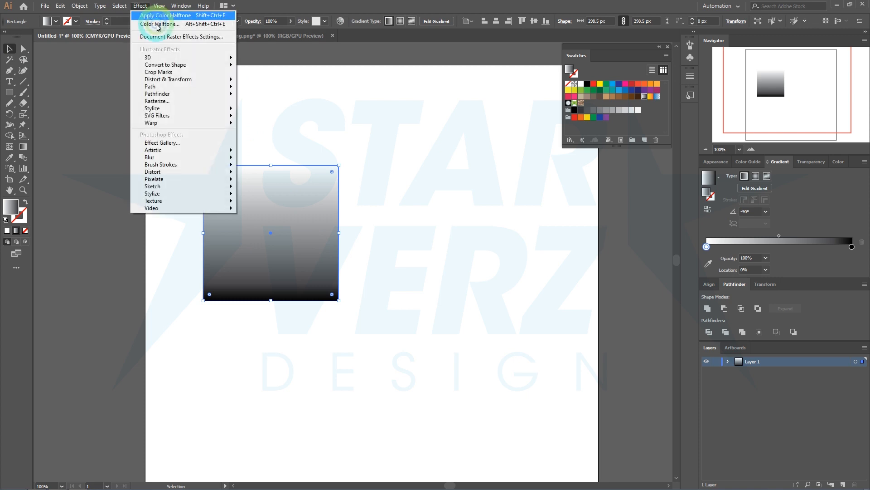
pyautogui.moveTo(207, 159)
pyautogui.moveTo(204, 179)
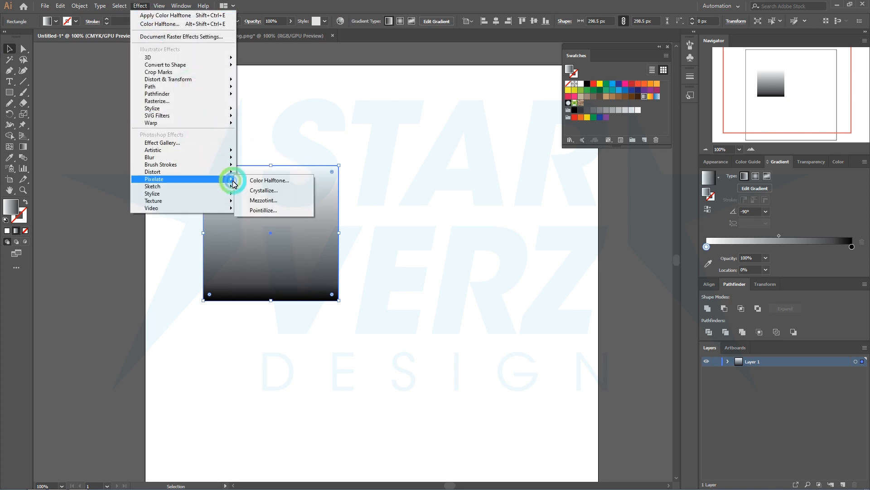
pyautogui.click(247, 182)
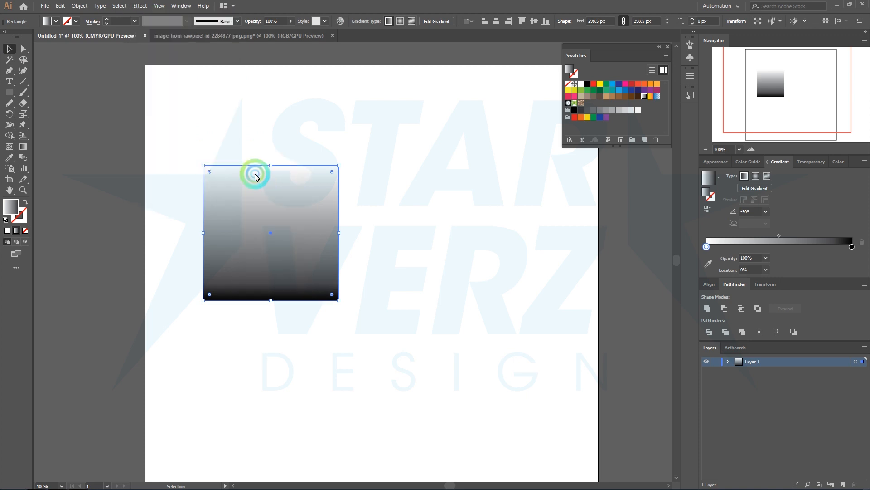
pyautogui.click(590, 167)
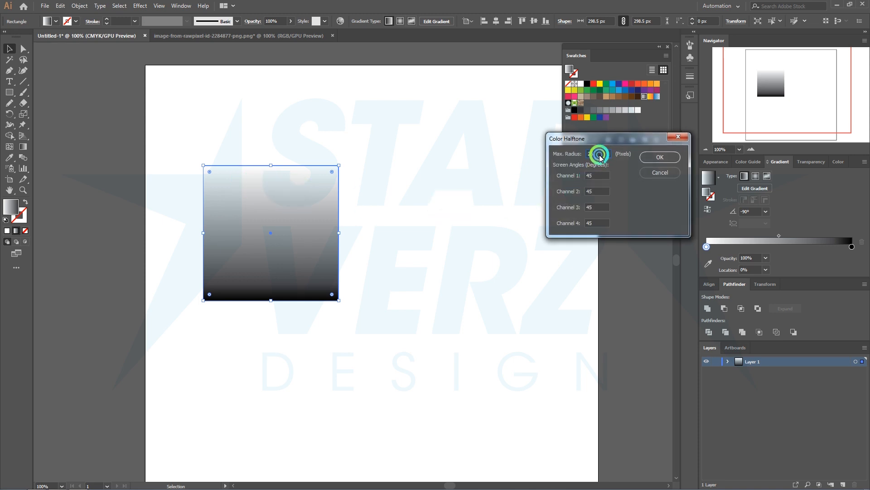
pyautogui.click(600, 156)
pyautogui.doubleClick(597, 154)
pyautogui.click(597, 180)
pyautogui.doubleClick(597, 180)
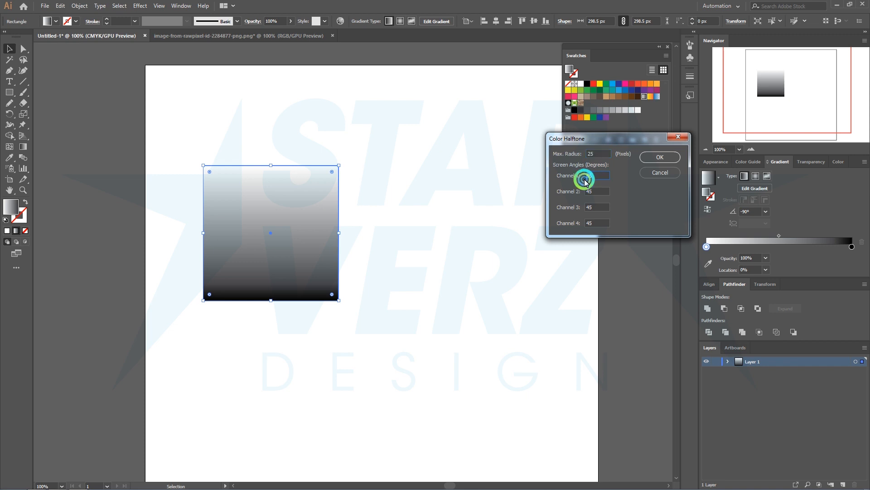
pyautogui.click(592, 211)
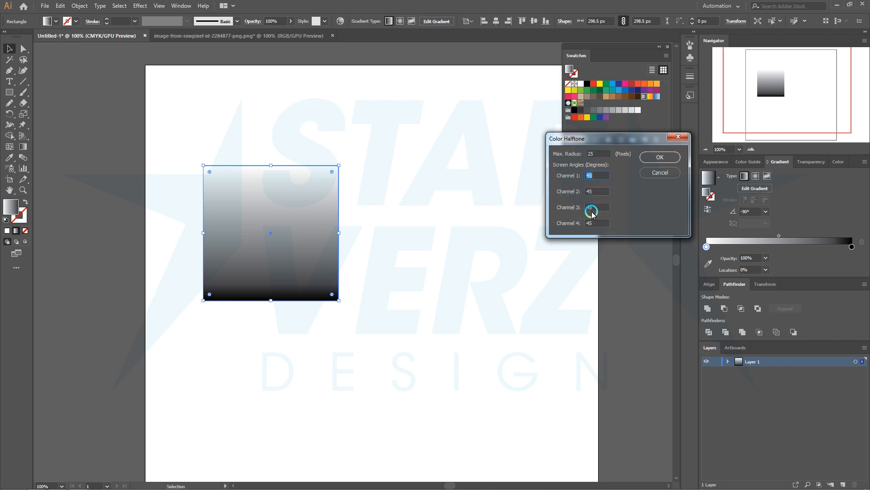
pyautogui.click(660, 157)
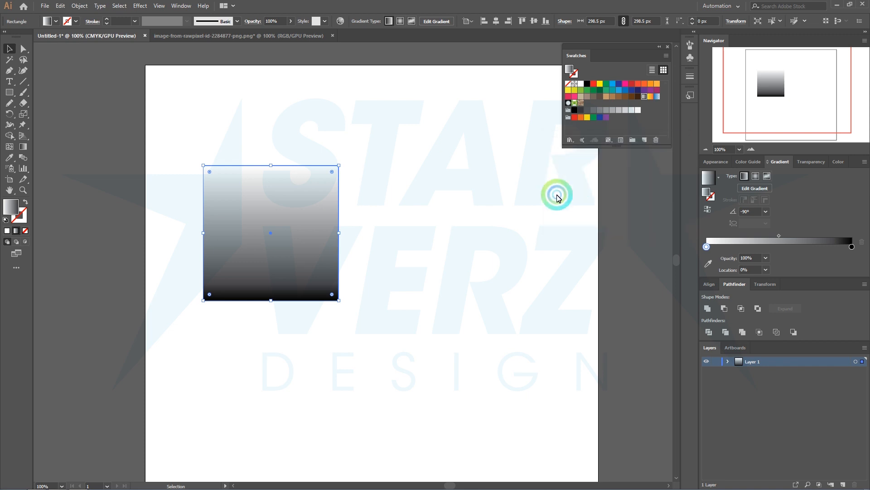
pyautogui.click(424, 218)
# Step: Duplicate the halftone square horizontally, placing the copy to the right of the original
pyautogui.scroll(1, 315, 222)
pyautogui.scroll(1, 315, 222)
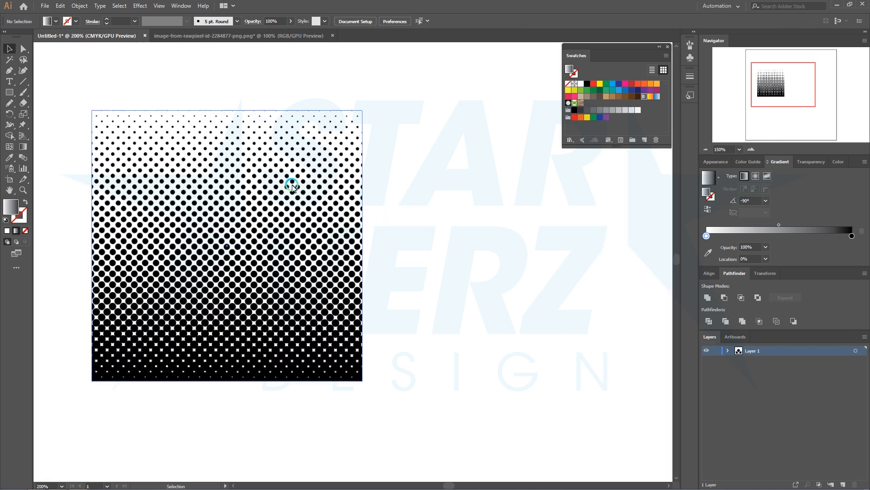
pyautogui.scroll(-1, 307, 200)
pyautogui.scroll(-1, 325, 214)
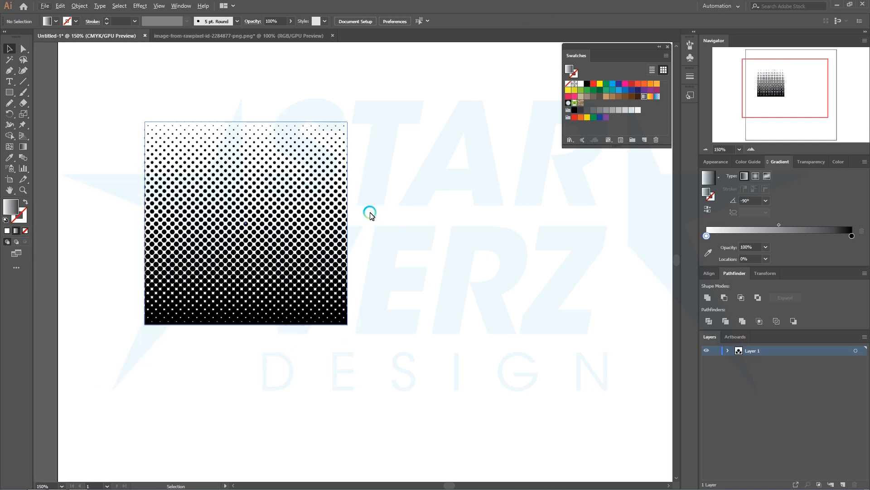
pyautogui.moveTo(369, 210); pyautogui.dragTo(329, 247)
pyautogui.click(178, 272)
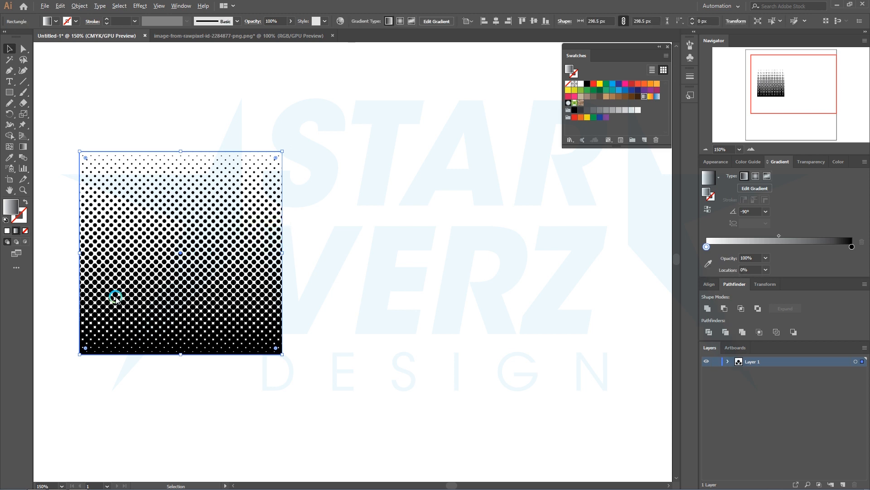
pyautogui.moveTo(86, 299); pyautogui.dragTo(352, 301)
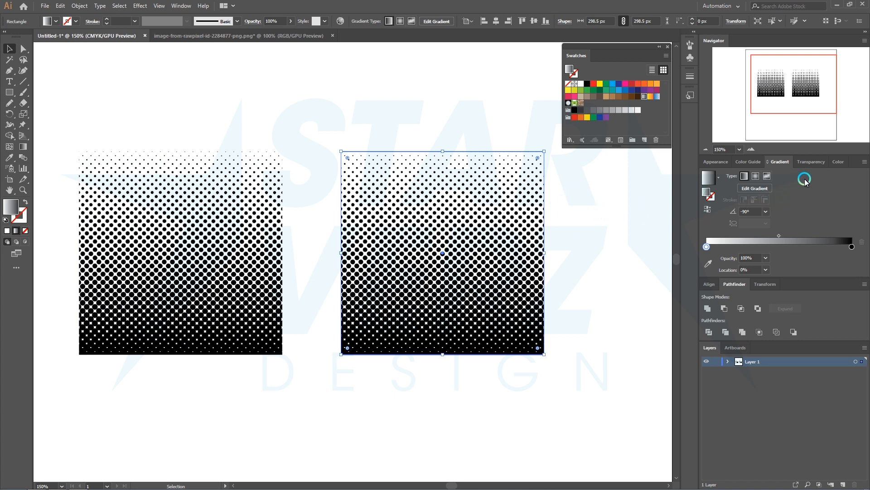
# Step: Edit the copied square's Color Halftone effect, setting the screen angles of all four channels to 0
pyautogui.click(716, 162)
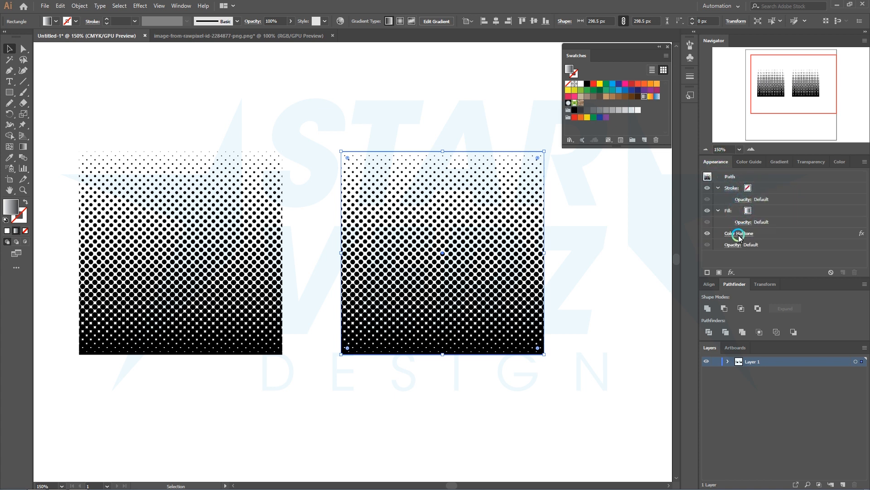
pyautogui.click(739, 234)
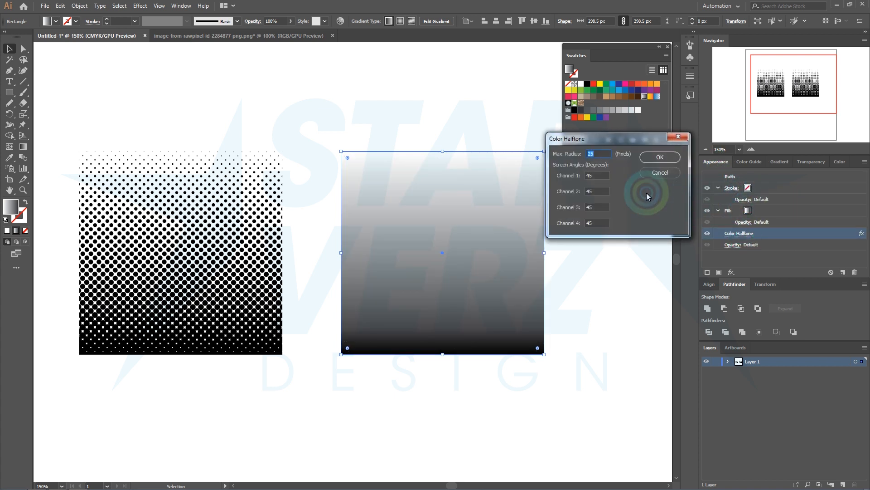
pyautogui.write('0')
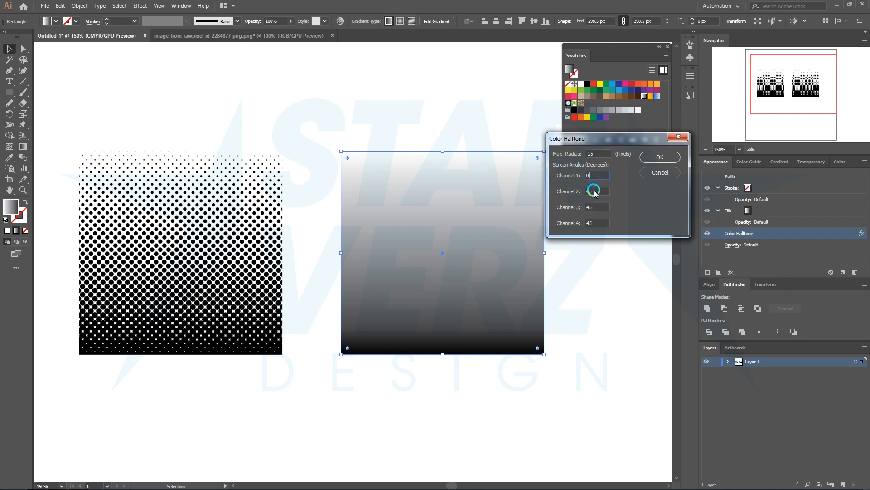
pyautogui.press('Tab')
pyautogui.write('0')
pyautogui.press('Tab')
pyautogui.write('0')
pyautogui.press('Tab')
pyautogui.write('0')
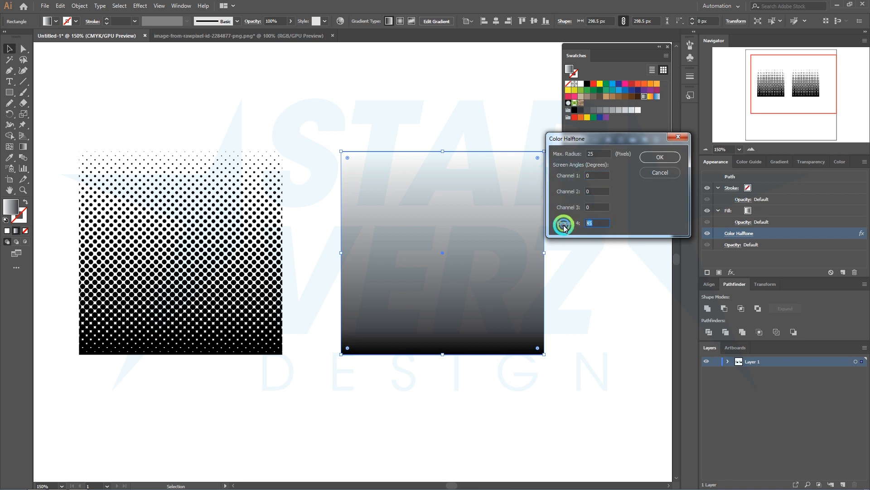
pyautogui.click(663, 159)
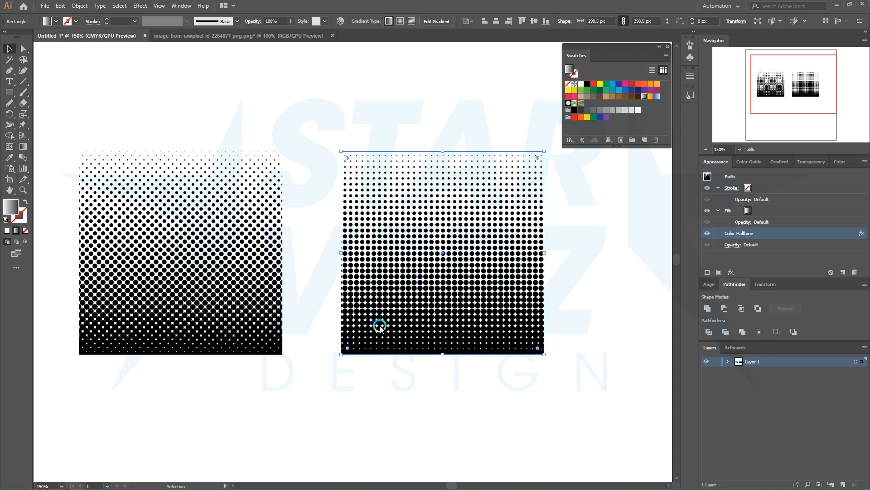
# Step: Move the copied square closer to the original, leaving a small gap between the two halftone squares
pyautogui.moveTo(360, 289); pyautogui.dragTo(310, 288)
pyautogui.click(461, 375)
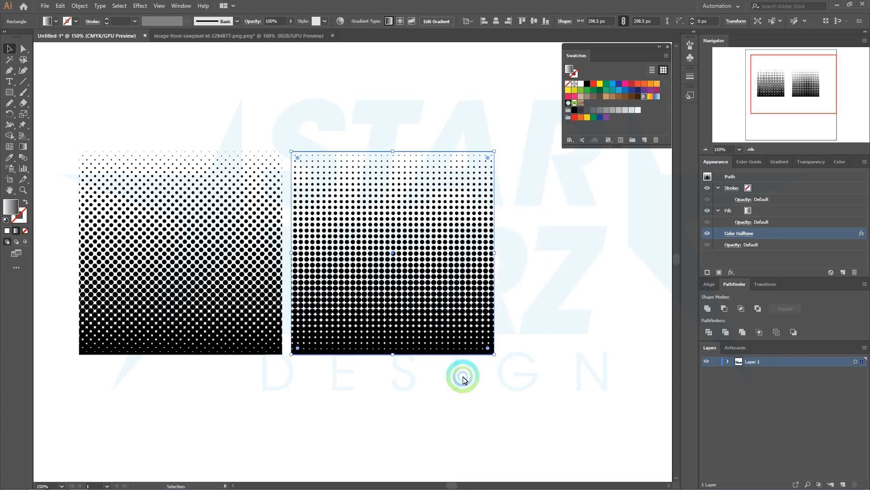
pyautogui.moveTo(426, 333); pyautogui.dragTo(480, 370)
pyautogui.click(450, 369)
pyautogui.click(472, 331)
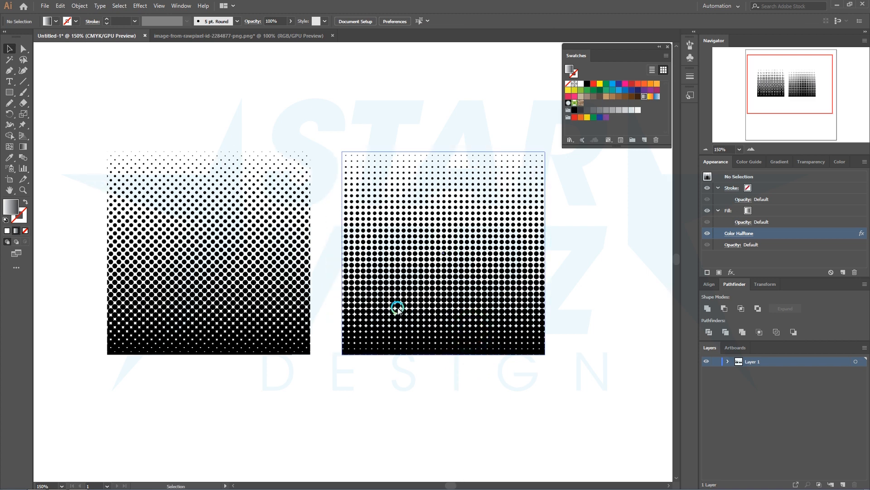
# Step: Change the copied square's fill from a linear to a radial gradient
pyautogui.click(381, 198)
pyautogui.click(414, 224)
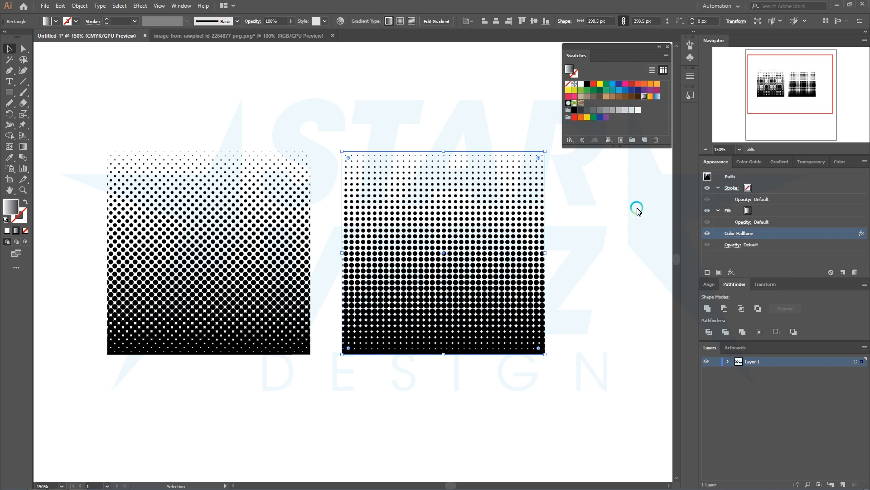
pyautogui.click(777, 162)
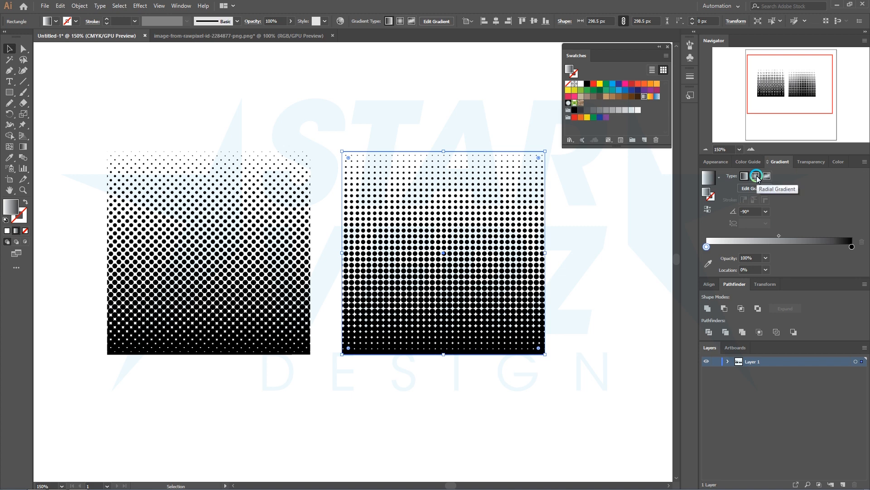
pyautogui.click(756, 175)
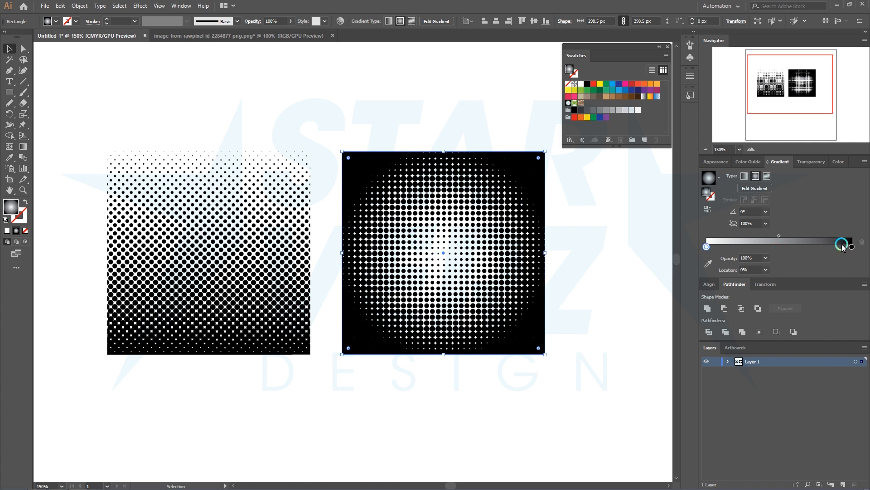
# Step: Redirect the copy's radial gradient diagonally from its top-left corner to near its bottom-right corner, at about -49.7°
pyautogui.click(24, 148)
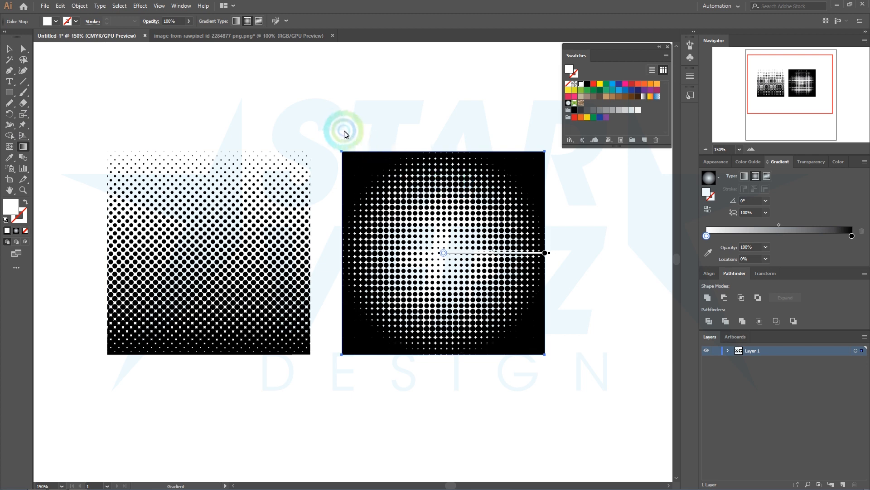
pyautogui.click(382, 174)
pyautogui.moveTo(382, 173); pyautogui.dragTo(523, 331)
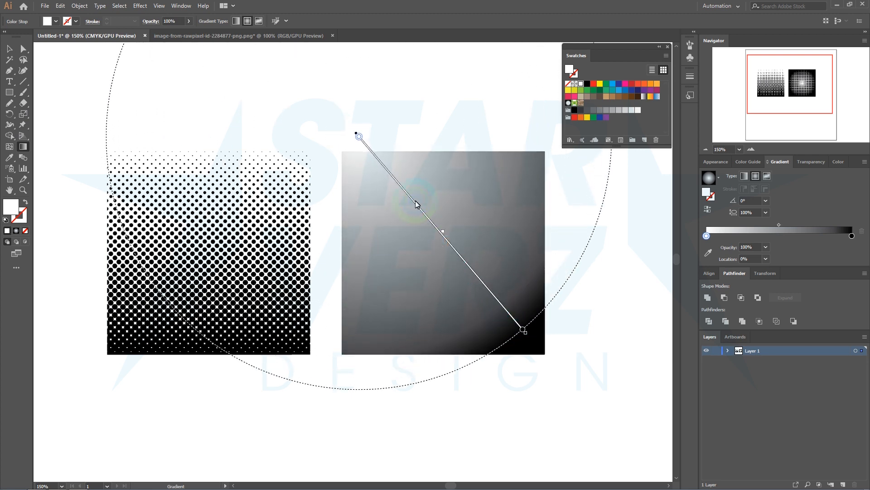
pyautogui.moveTo(414, 210); pyautogui.dragTo(414, 220)
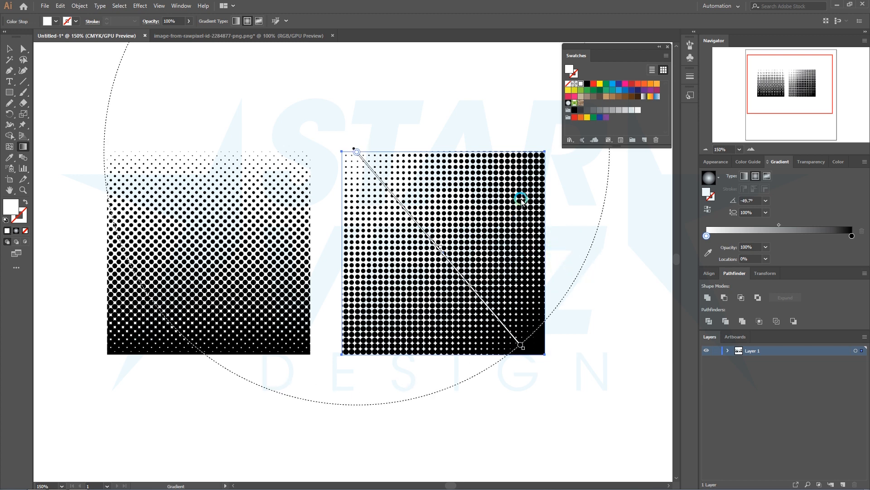
pyautogui.click(10, 49)
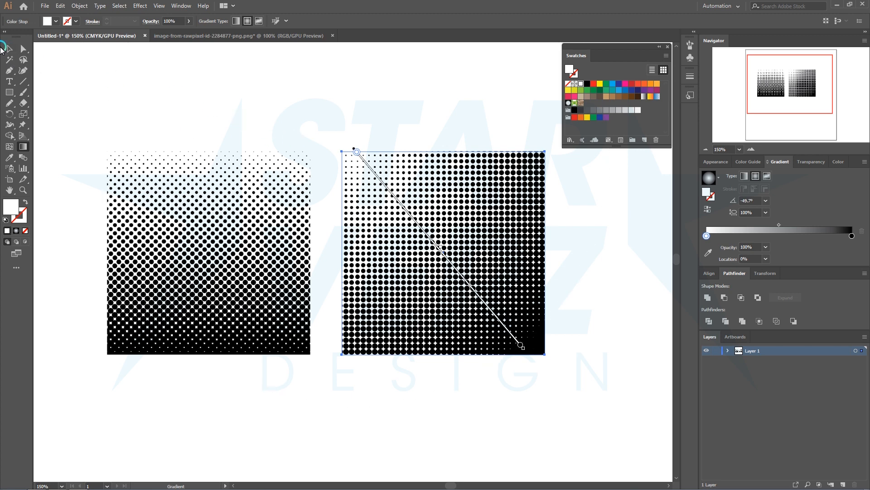
pyautogui.click(348, 173)
pyautogui.press('v')
pyautogui.click(604, 266)
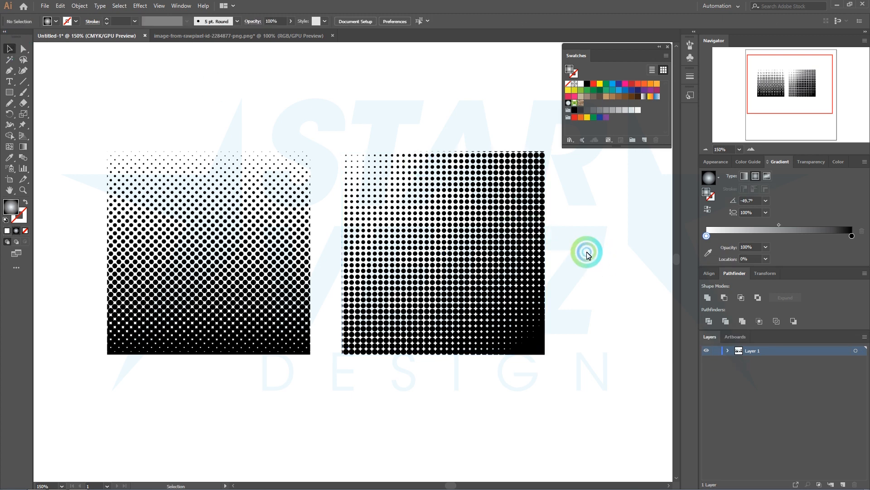
# Step: Expand the appearance of the radial-gradient halftone square and run Image Trace on the resulting image with the default preset
pyautogui.click(477, 213)
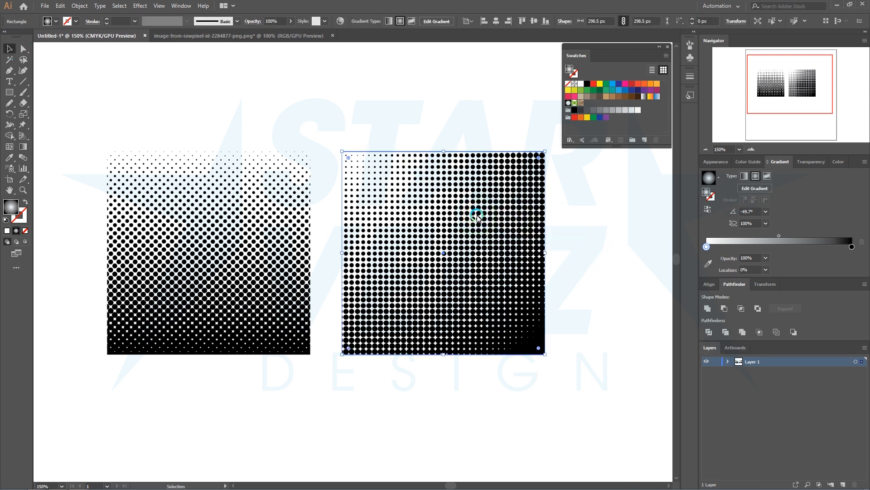
pyautogui.moveTo(551, 217); pyautogui.dragTo(480, 222)
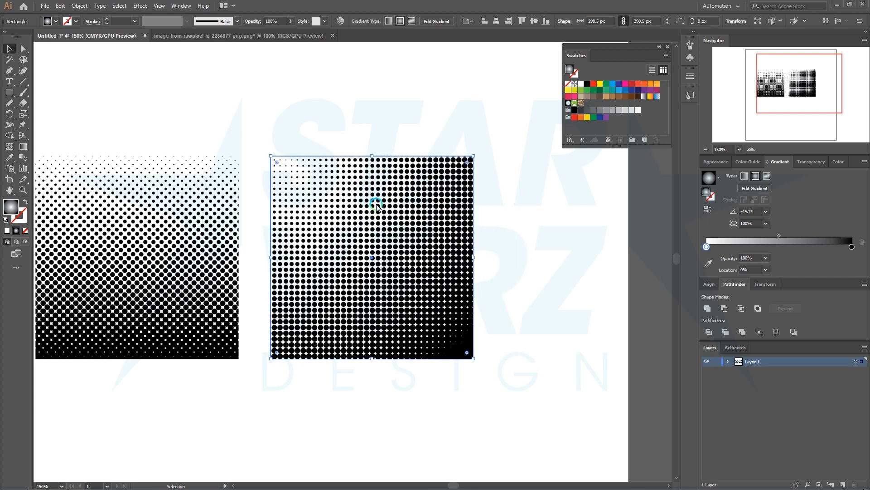
pyautogui.click(80, 6)
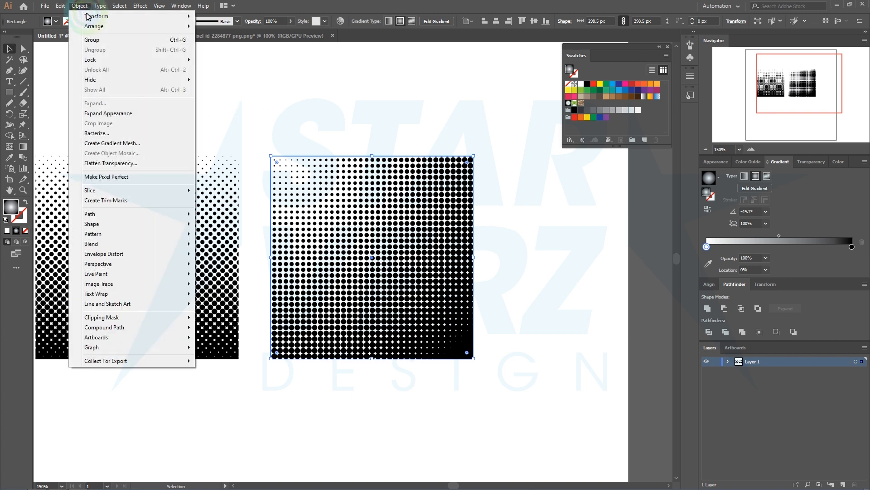
pyautogui.click(124, 114)
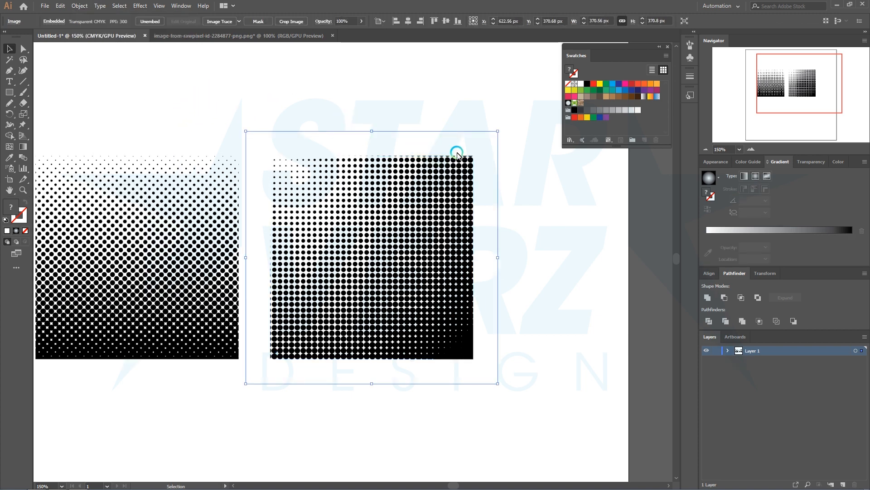
pyautogui.scroll(1, 383, 161)
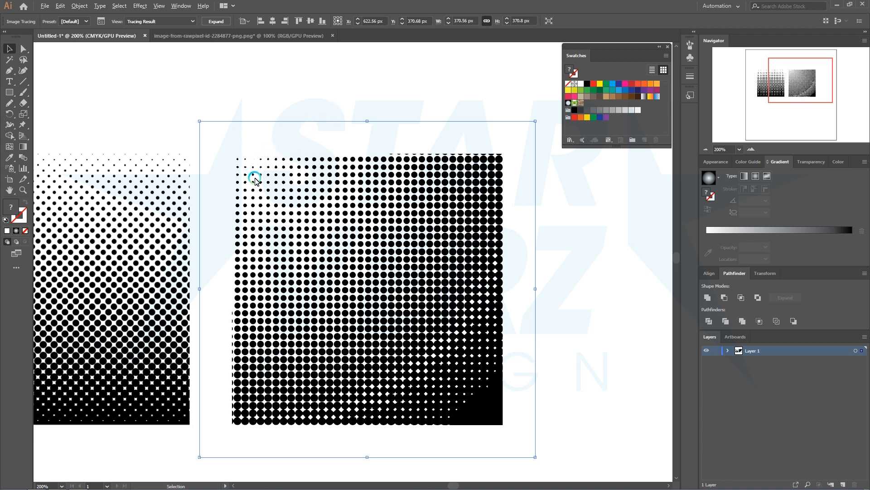
pyautogui.scroll(2, 255, 181)
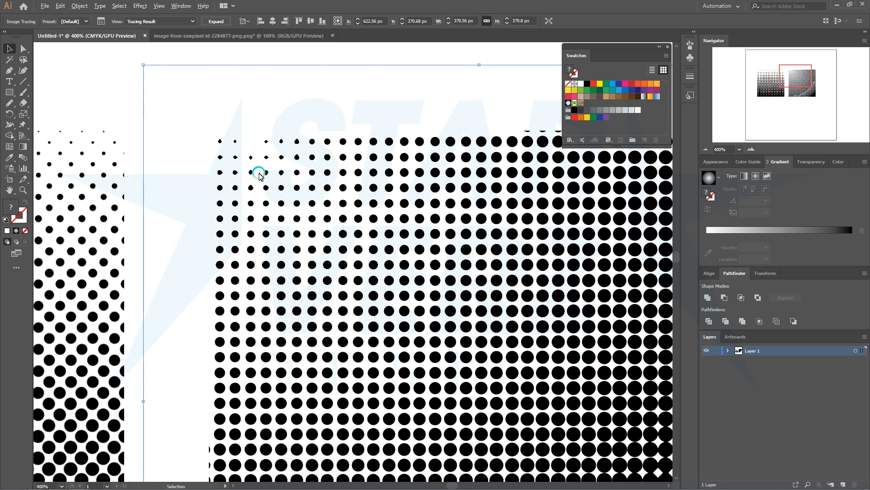
pyautogui.scroll(-1, 259, 175)
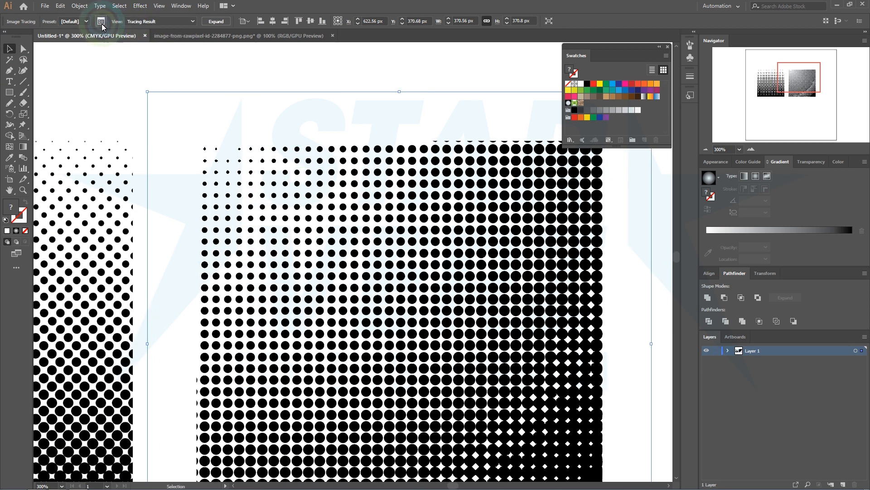
# Step: Adjust the radial halftone's trace settings by disabling Snap Curves To Lines and enabling Ignore White
pyautogui.click(102, 21)
pyautogui.moveTo(319, 152); pyautogui.dragTo(259, 142)
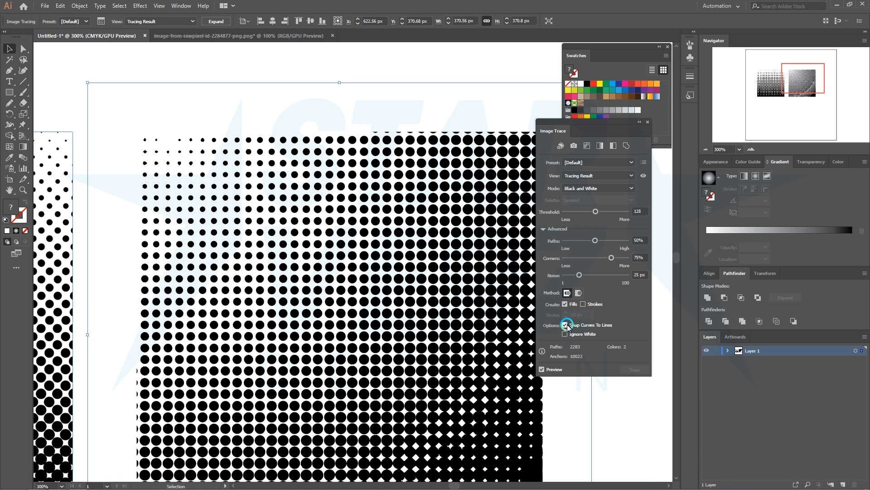
pyautogui.click(602, 326)
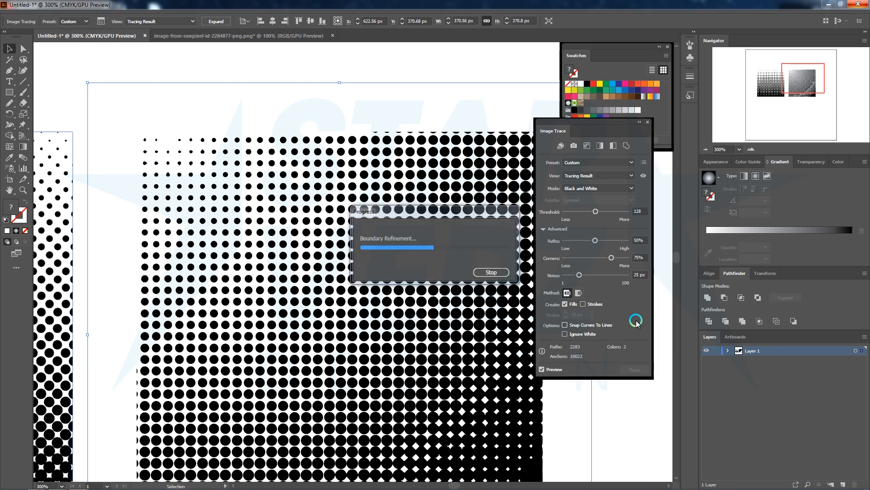
pyautogui.click(587, 335)
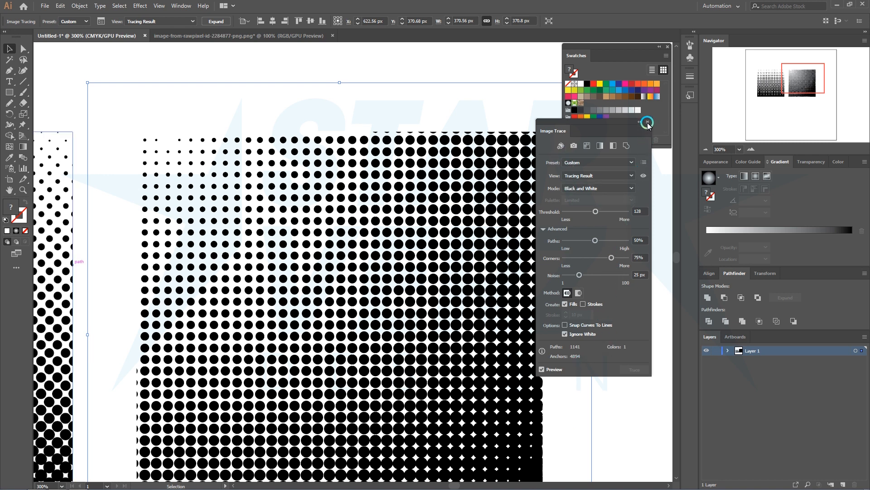
pyautogui.click(647, 122)
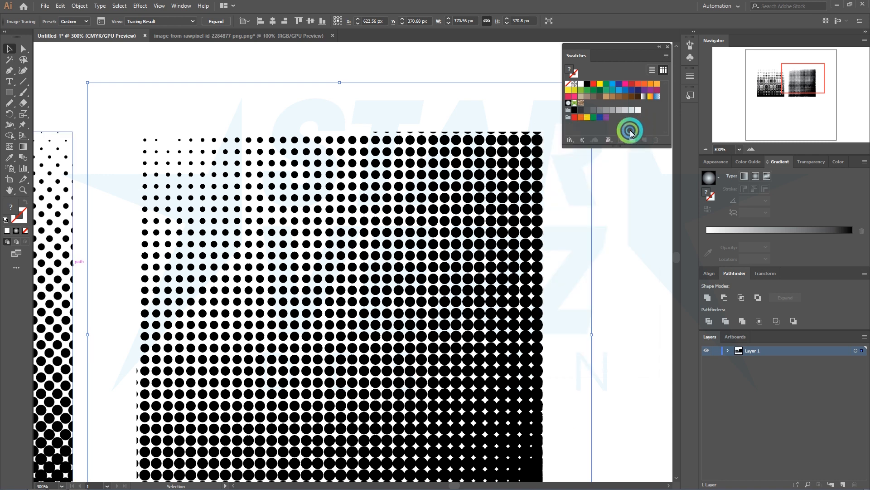
# Step: Expand the traced radial halftone into vector shapes and move the group onto the empty canvas to the right of the artboard
pyautogui.click(222, 23)
pyautogui.scroll(-1, 378, 156)
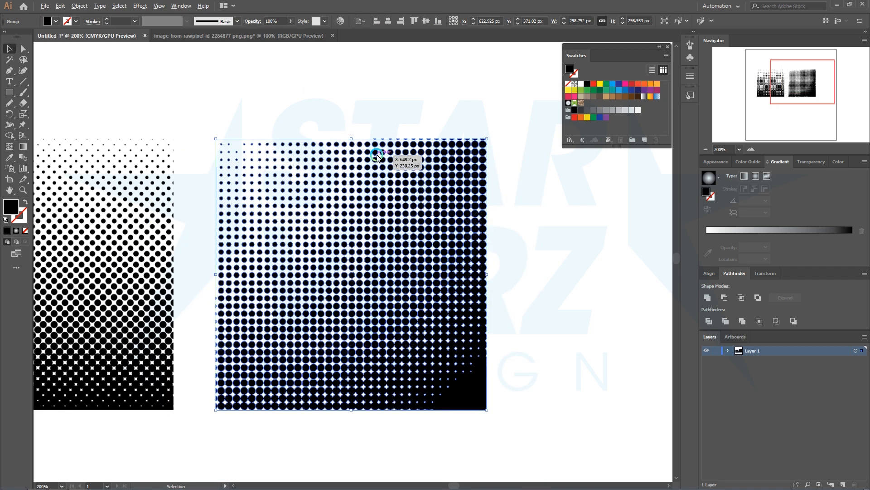
pyautogui.scroll(-1, 377, 155)
pyautogui.moveTo(475, 200); pyautogui.dragTo(277, 202)
pyautogui.moveTo(122, 269); pyautogui.dragTo(633, 256)
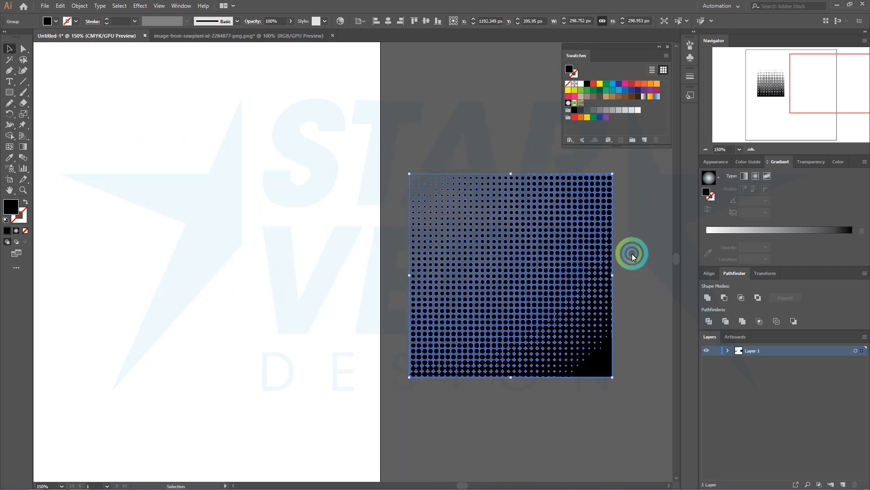
# Step: Try light green, dark green and white-to-black gradient fills on the vector radial halftone
pyautogui.click(607, 165)
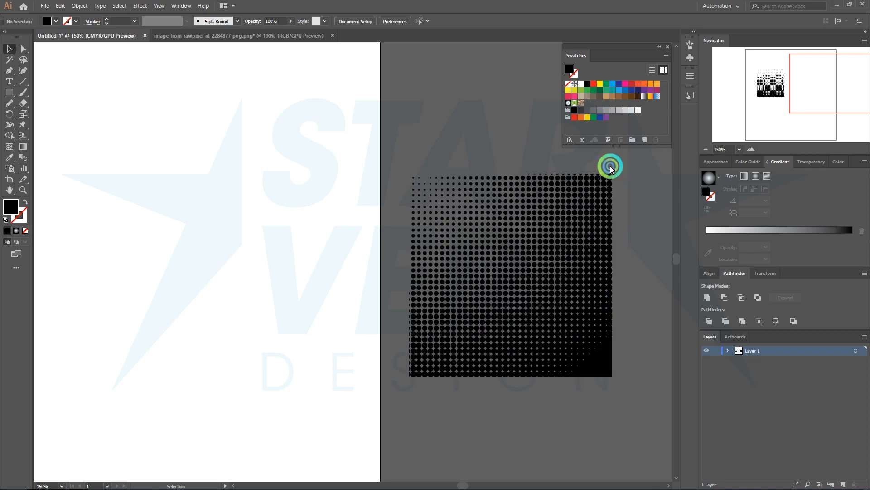
pyautogui.click(591, 194)
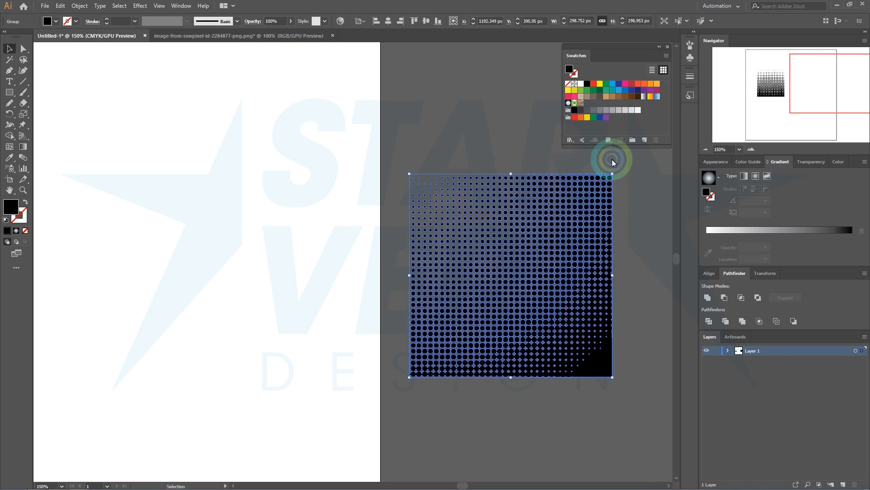
pyautogui.click(582, 90)
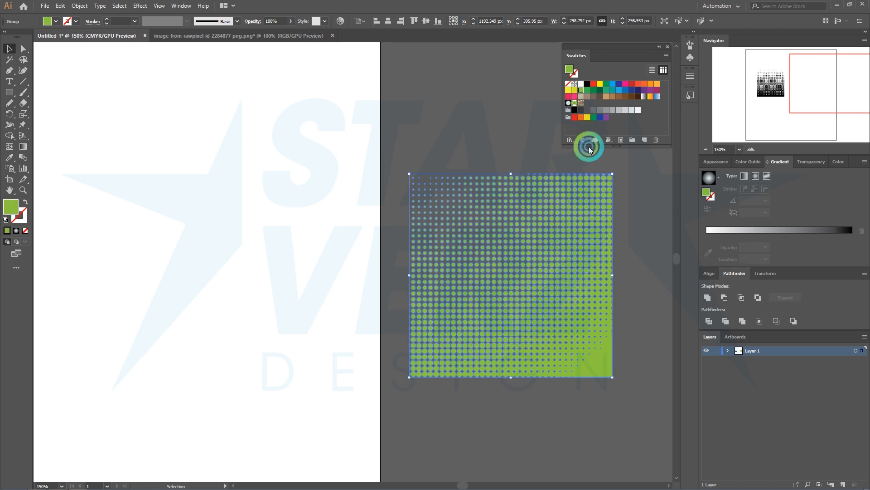
pyautogui.click(594, 90)
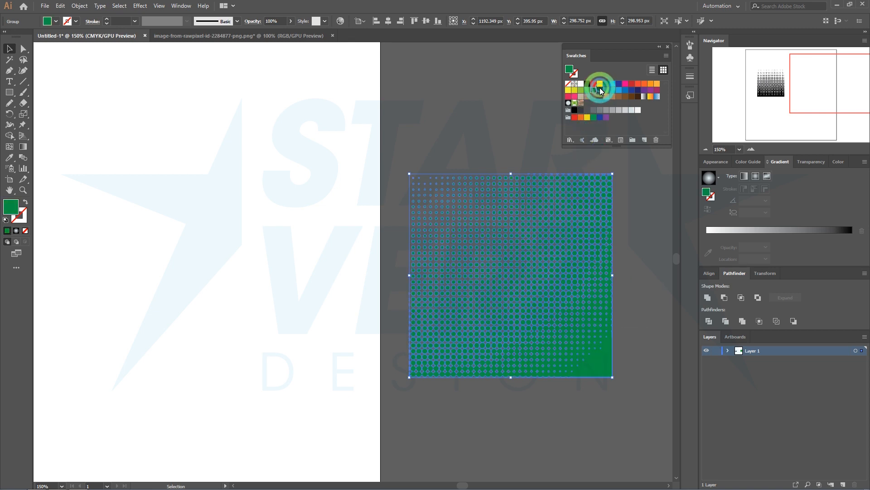
pyautogui.click(645, 97)
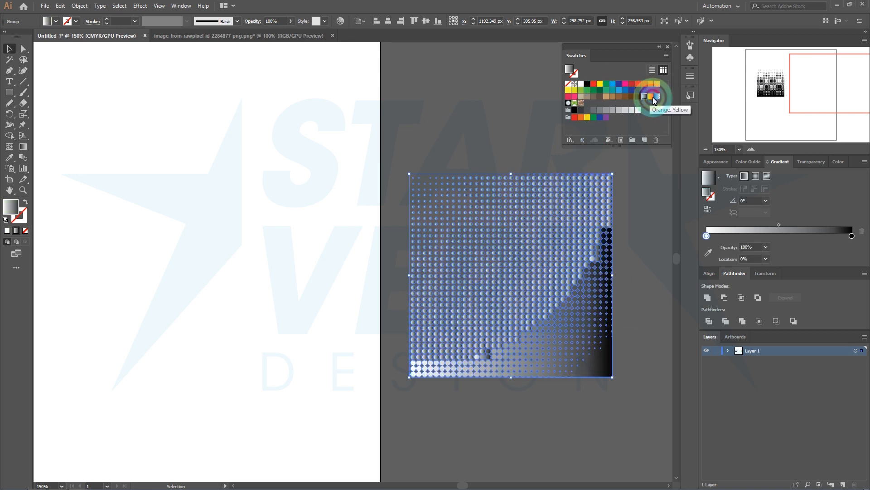
# Step: Fill the vector halftone with the Orange, Yellow gradient, directed diagonally from its top-left corner to near its bottom-right corner at about -44.5°
pyautogui.click(651, 96)
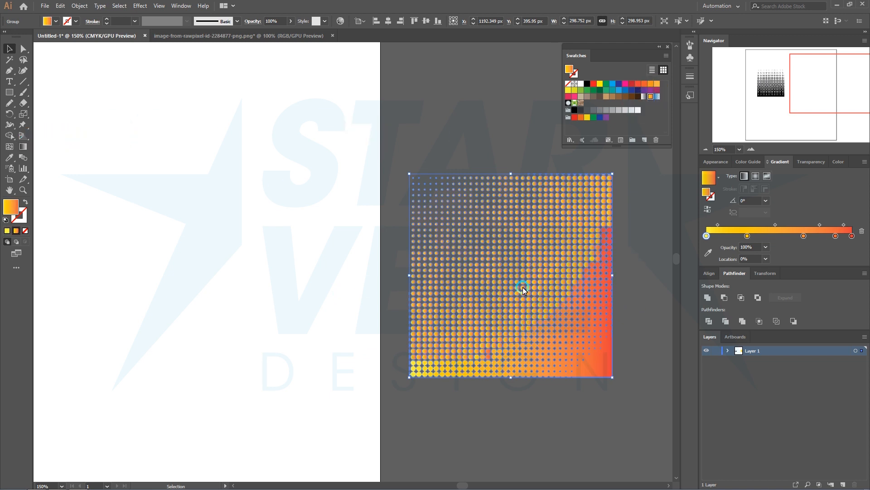
pyautogui.click(21, 147)
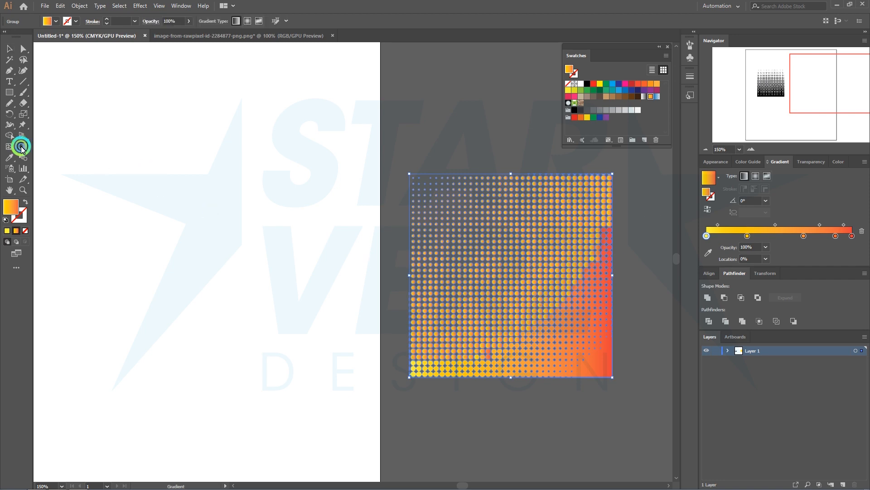
pyautogui.click(420, 203)
pyautogui.moveTo(409, 173); pyautogui.dragTo(606, 366)
pyautogui.click(12, 53)
pyautogui.click(448, 156)
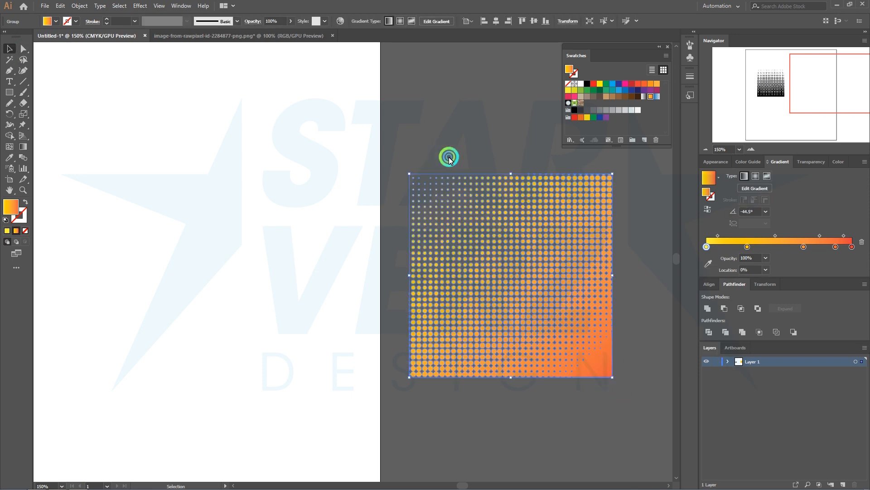
# Step: Expand the appearance of the linear-gradient halftone square and run Image Trace on the resulting image with the default preset
pyautogui.moveTo(359, 161); pyautogui.dragTo(472, 189)
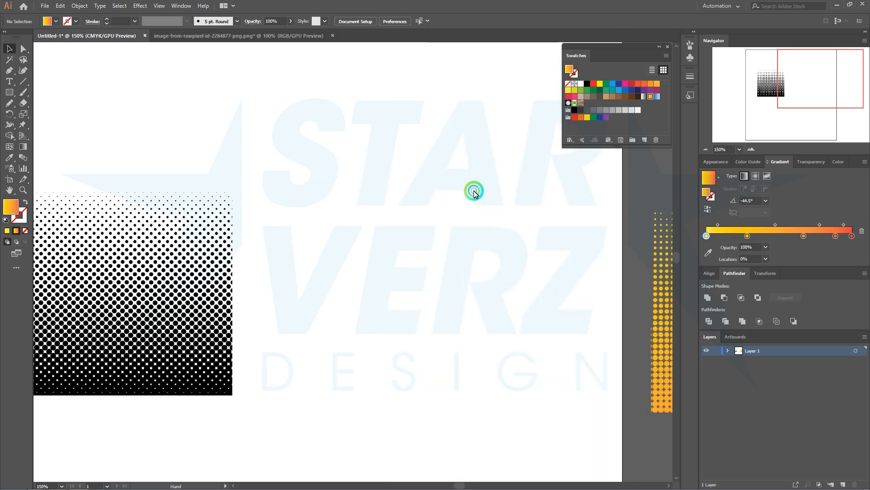
pyautogui.moveTo(386, 196); pyautogui.dragTo(402, 196)
pyautogui.click(261, 251)
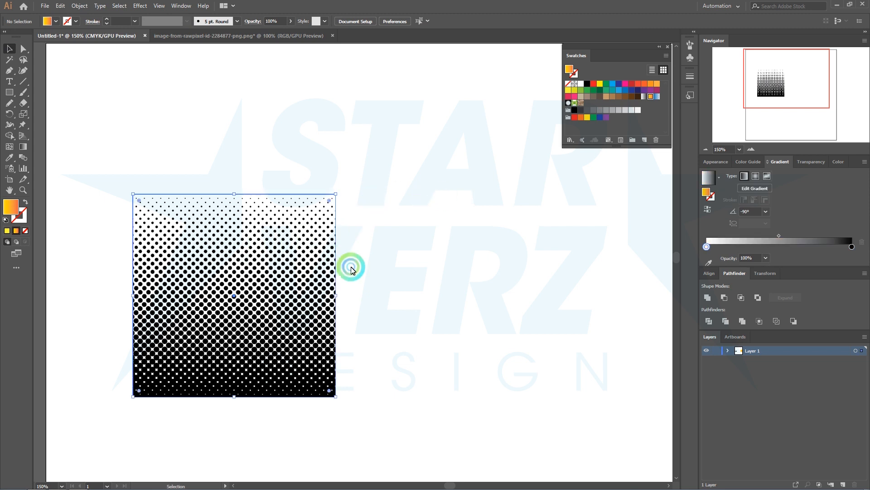
pyautogui.click(80, 5)
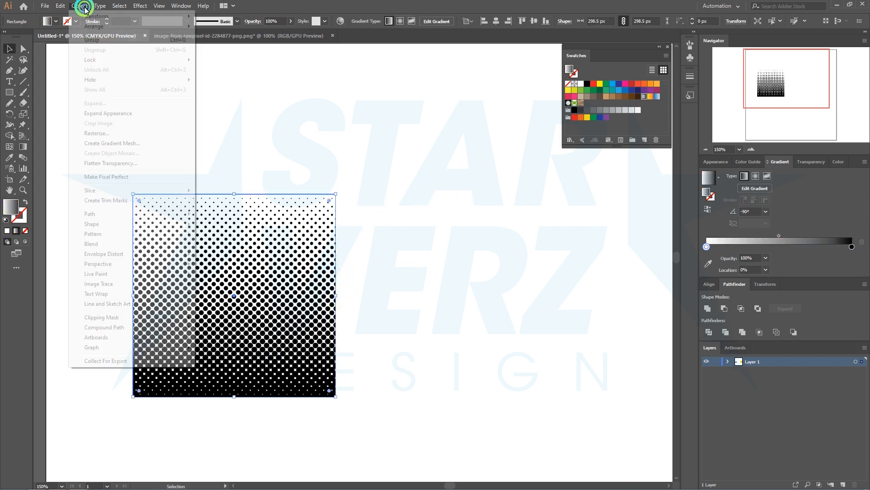
pyautogui.click(139, 114)
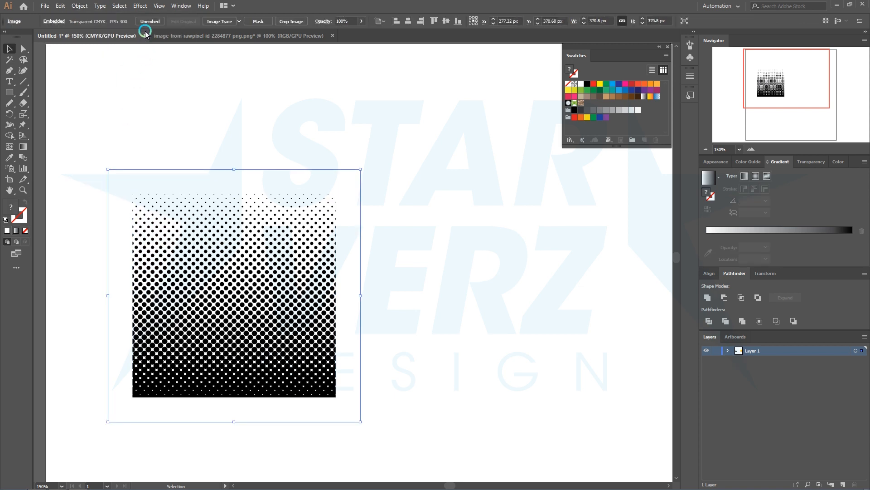
pyautogui.click(212, 27)
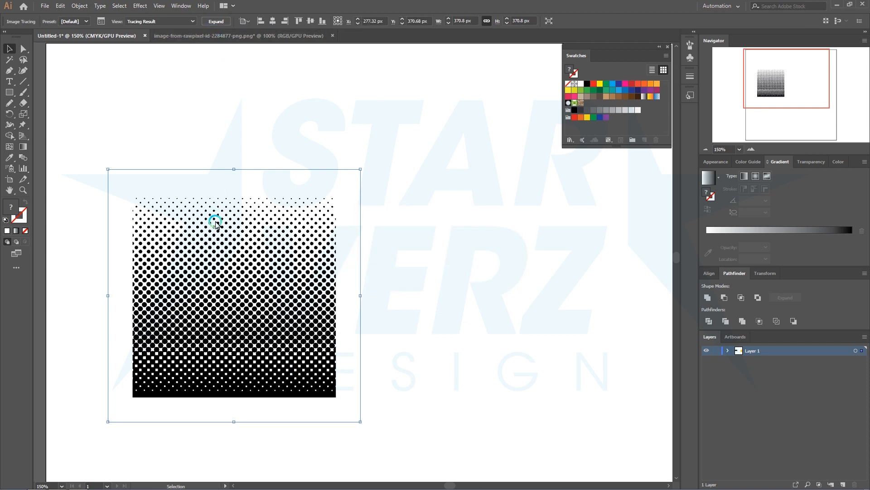
pyautogui.keyDown('alt'); pyautogui.scroll(1, 216, 224); pyautogui.keyUp('alt')
# Step: Disable Snap Curves To Lines for the linear halftone's trace, keeping its white areas, and expand the tracing into vector shapes
pyautogui.click(100, 23)
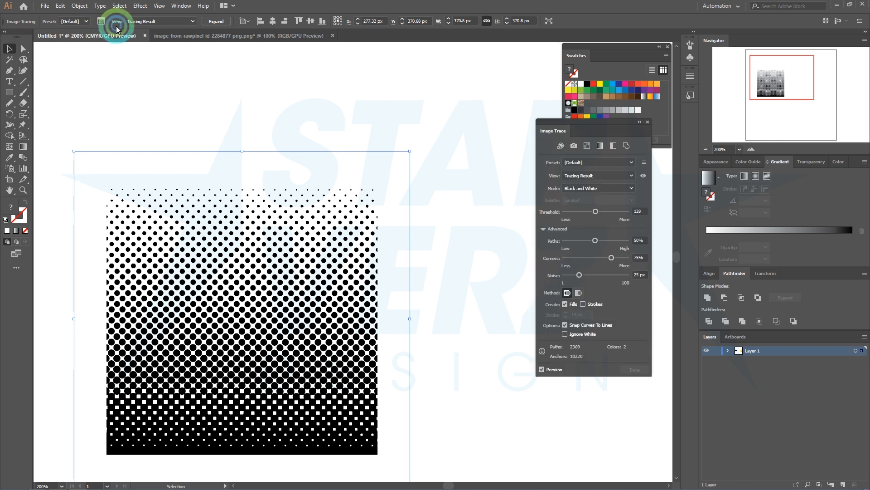
pyautogui.click(582, 326)
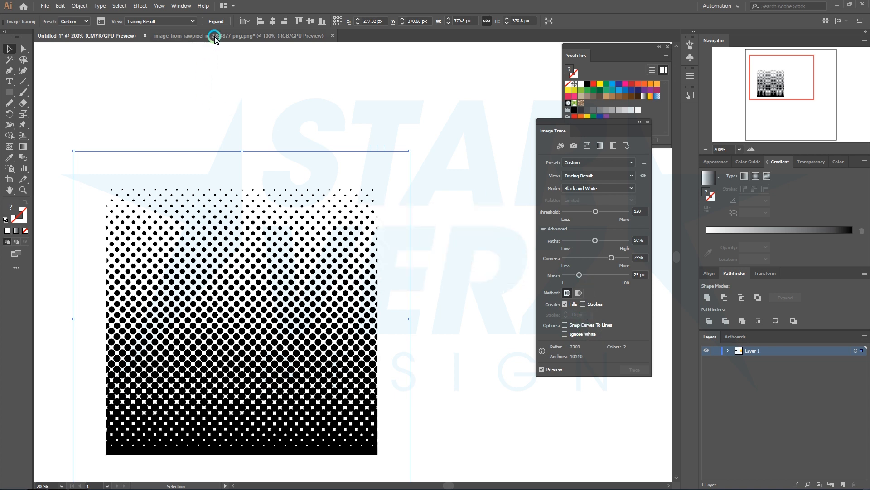
pyautogui.click(217, 21)
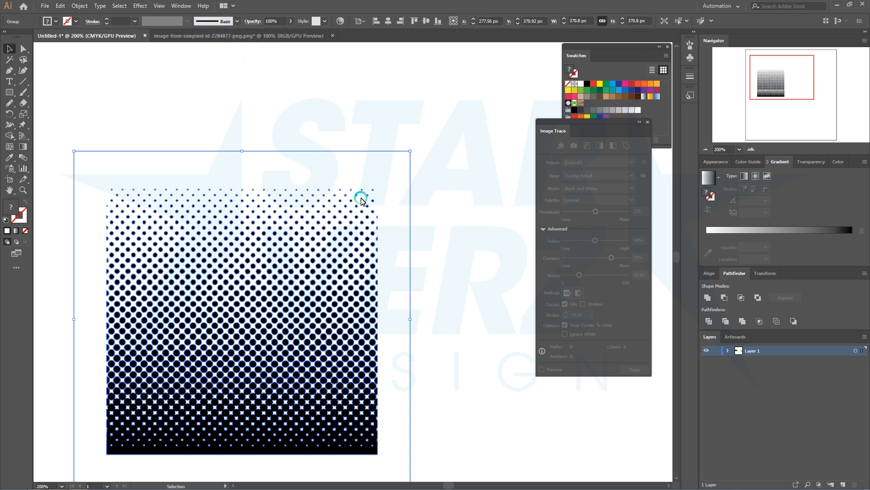
# Step: Move the expanded linear halftone group onto the empty canvas to the left of the artboard
pyautogui.scroll(-1, 421, 231)
pyautogui.moveTo(331, 221)
pyautogui.mouseDown()
pyautogui.moveTo(509, 246)
pyautogui.moveTo(185, 247)
pyautogui.mouseUp()
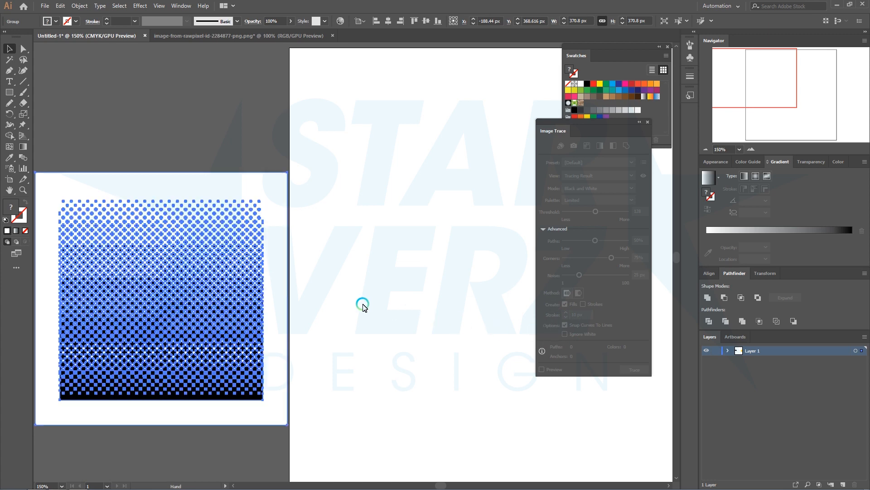
pyautogui.hscroll(-2, 362, 305)
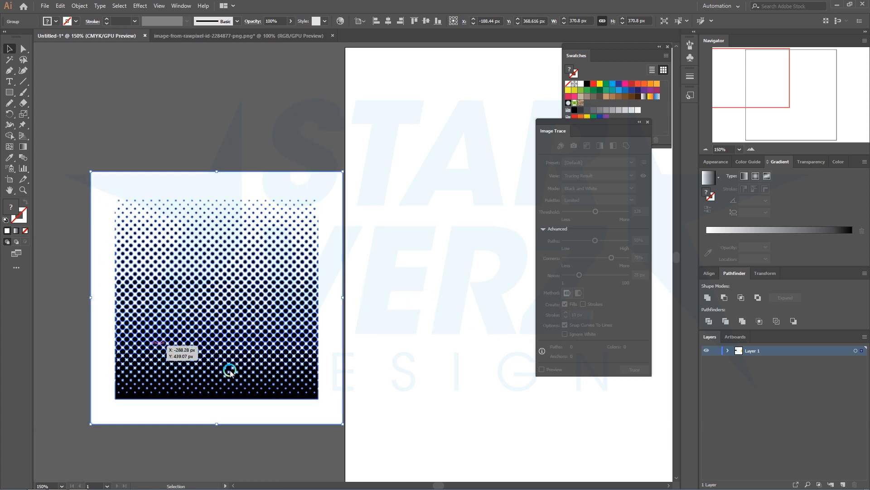
pyautogui.moveTo(306, 300); pyautogui.dragTo(288, 300)
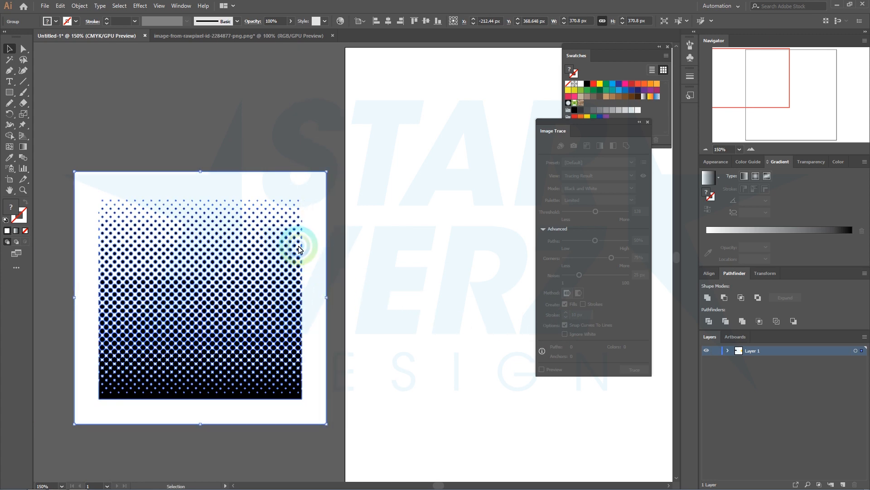
# Step: Ungroup the expanded linear halftone and select only its white background compound path
pyautogui.rightClick(278, 232)
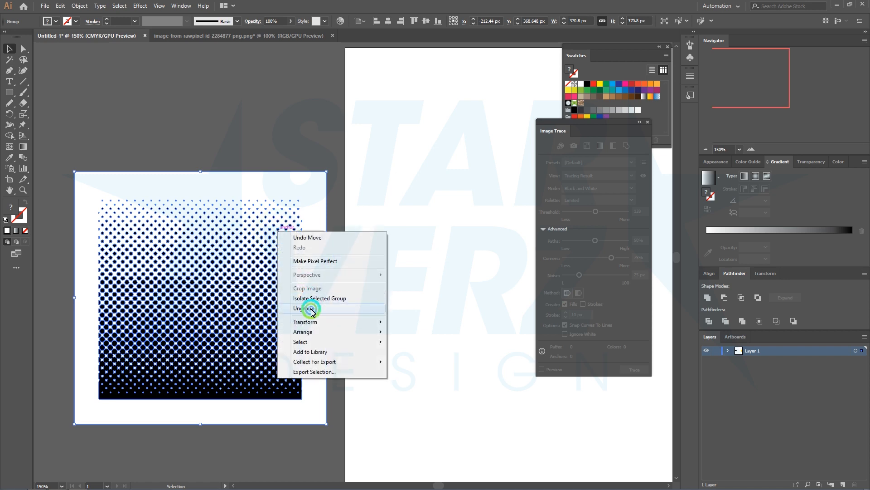
pyautogui.click(304, 307)
pyautogui.hscroll(-3, 482, 307)
pyautogui.click(482, 307)
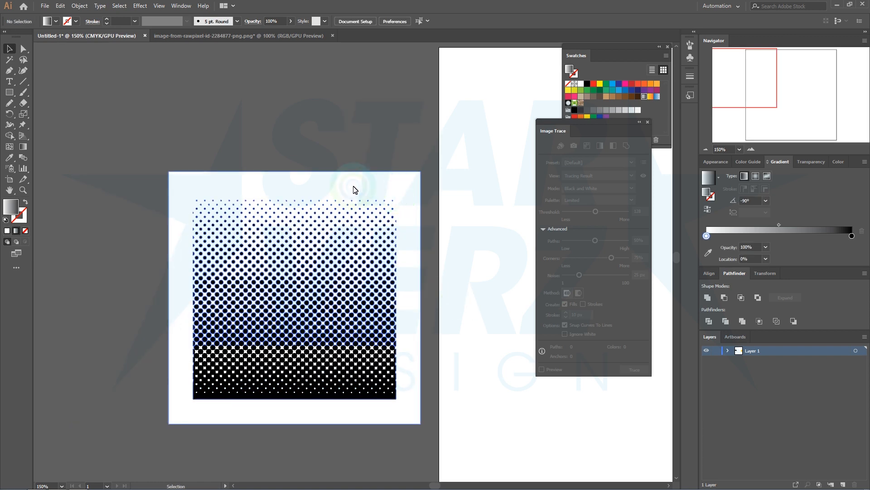
pyautogui.click(408, 189)
pyautogui.hscroll(-3, 508, 188)
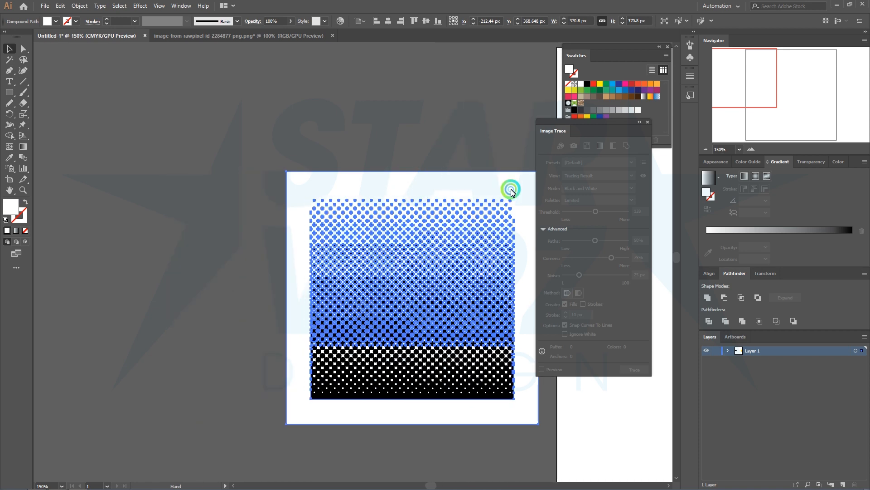
# Step: Move the white background path beside the black dots, then delete every white shape using the Magic Wand selection
pyautogui.moveTo(507, 189)
pyautogui.mouseDown()
pyautogui.moveTo(265, 173)
pyautogui.moveTo(305, 176)
pyautogui.mouseUp()
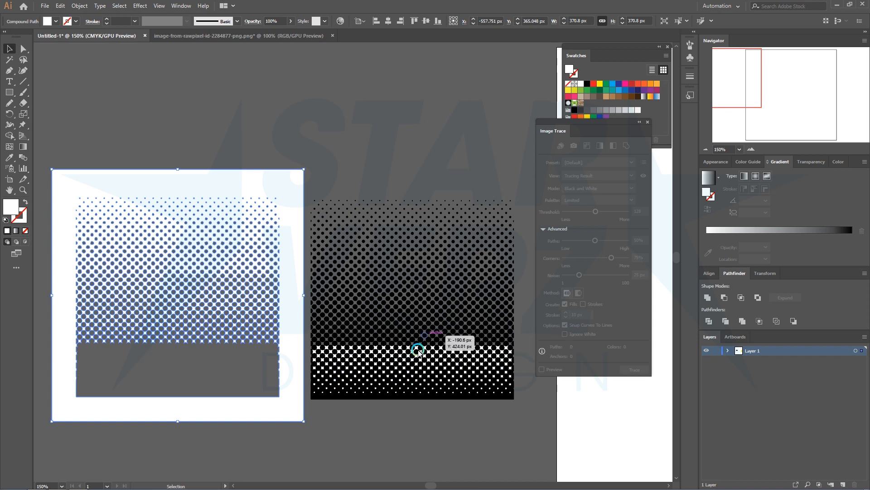
pyautogui.click(382, 424)
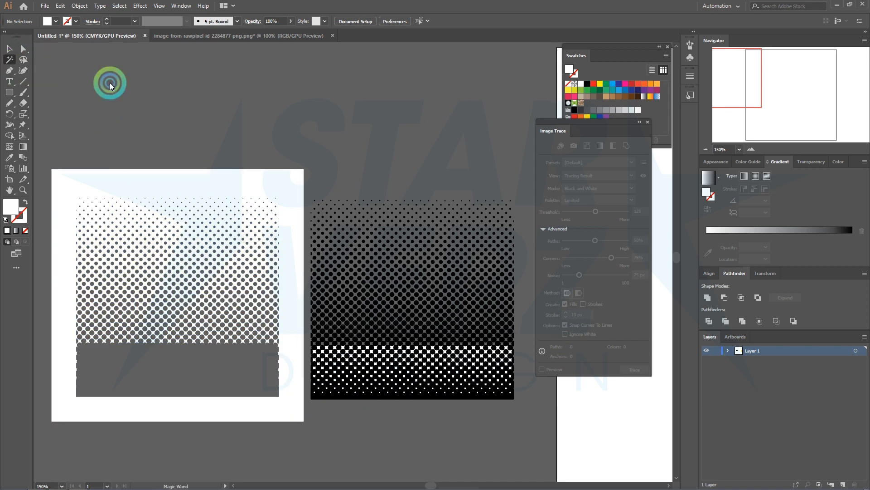
pyautogui.click(267, 178)
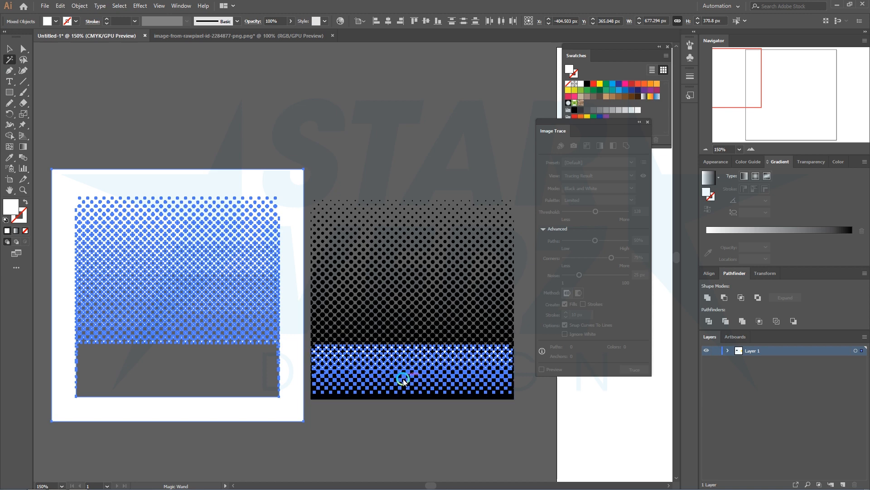
pyautogui.press('Delete')
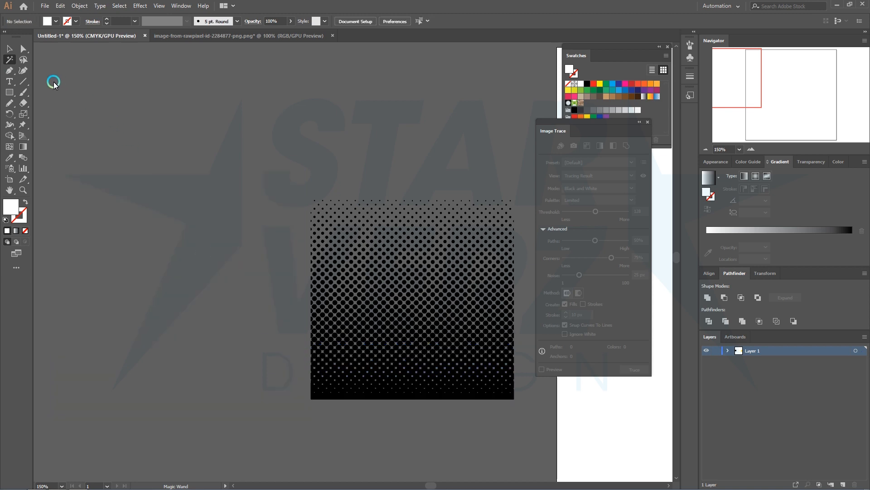
# Step: Select all the remaining black halftone shapes and group them
pyautogui.click(9, 48)
pyautogui.press('space')
pyautogui.moveTo(311, 124); pyautogui.dragTo(260, 124)
pyautogui.moveTo(213, 143); pyautogui.dragTo(475, 397)
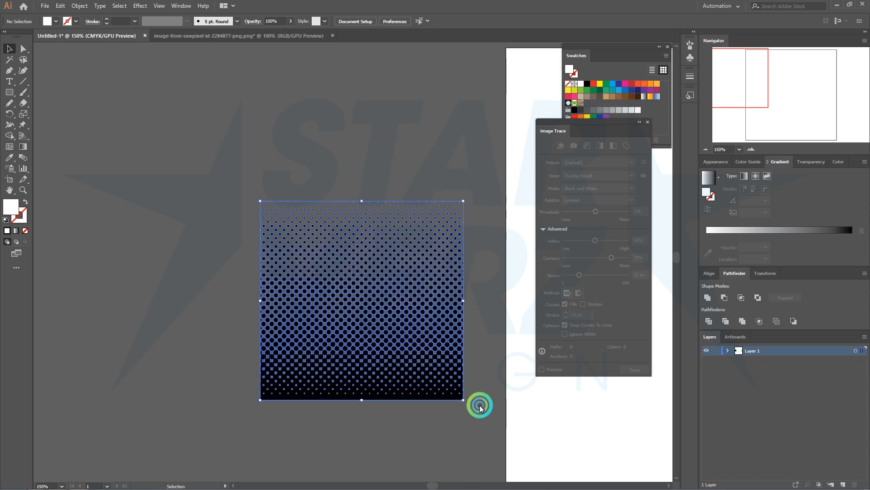
pyautogui.rightClick(393, 319)
pyautogui.click(430, 374)
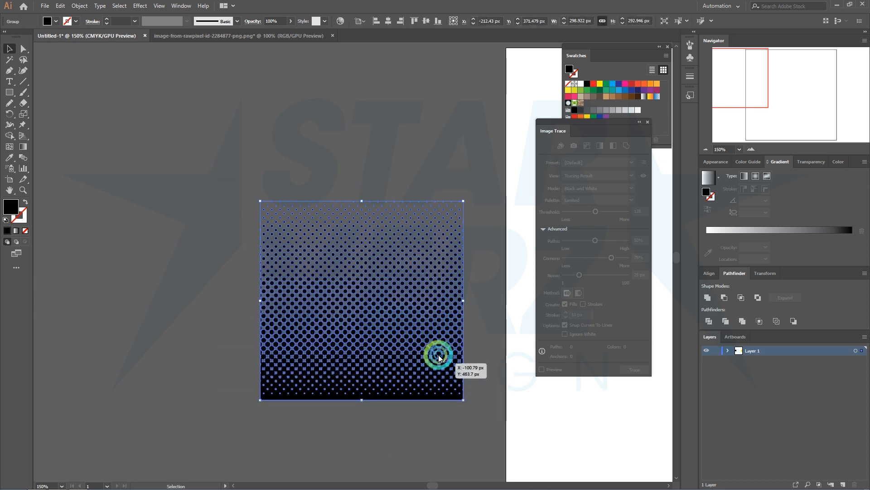
# Step: Recolor the halftone group with a green swatch, ending on dark green
pyautogui.hscroll(1, 467, 295)
pyautogui.click(588, 91)
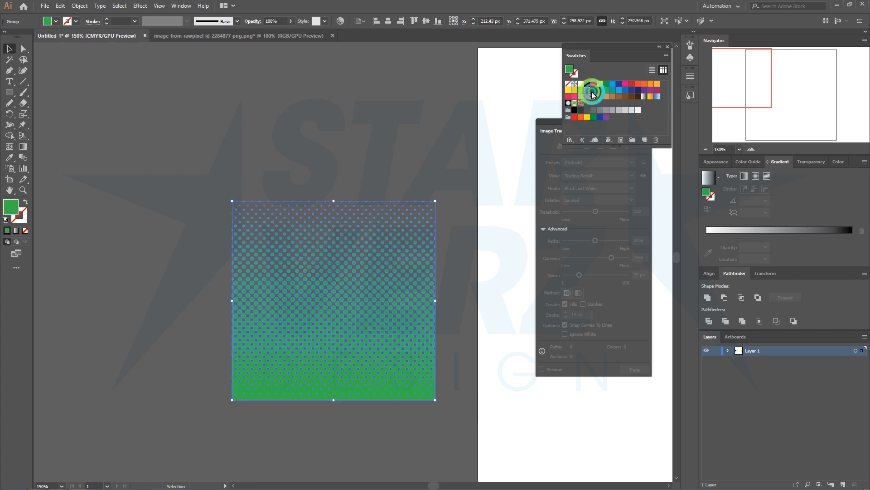
pyautogui.click(593, 91)
pyautogui.click(600, 90)
pyautogui.click(394, 134)
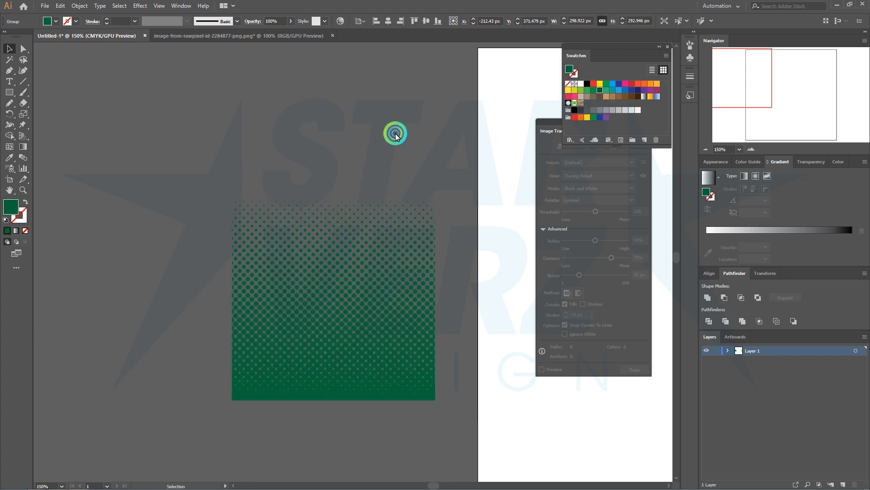
# Step: Fill the halftone group with the white swatch and deselect it
pyautogui.moveTo(395, 142); pyautogui.dragTo(411, 140)
pyautogui.click(404, 233)
pyautogui.click(579, 84)
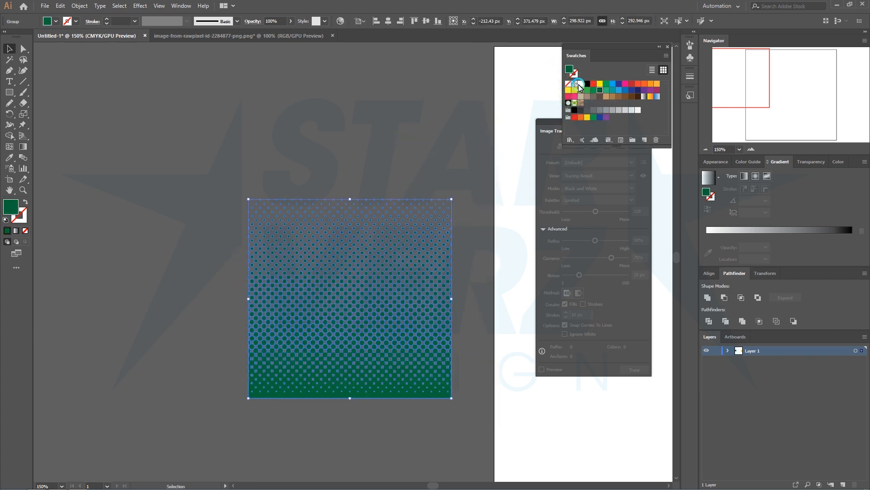
pyautogui.click(446, 135)
# Step: Scale the white halftone group up to about 375 × 368 px
pyautogui.moveTo(386, 176); pyautogui.dragTo(448, 157)
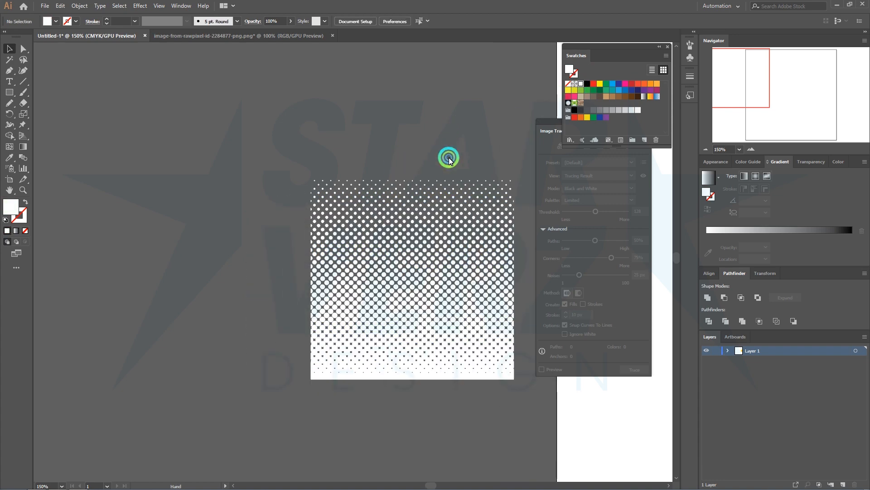
pyautogui.click(317, 279)
pyautogui.moveTo(311, 280); pyautogui.dragTo(259, 287)
pyautogui.click(328, 140)
pyautogui.moveTo(374, 135); pyautogui.dragTo(348, 138)
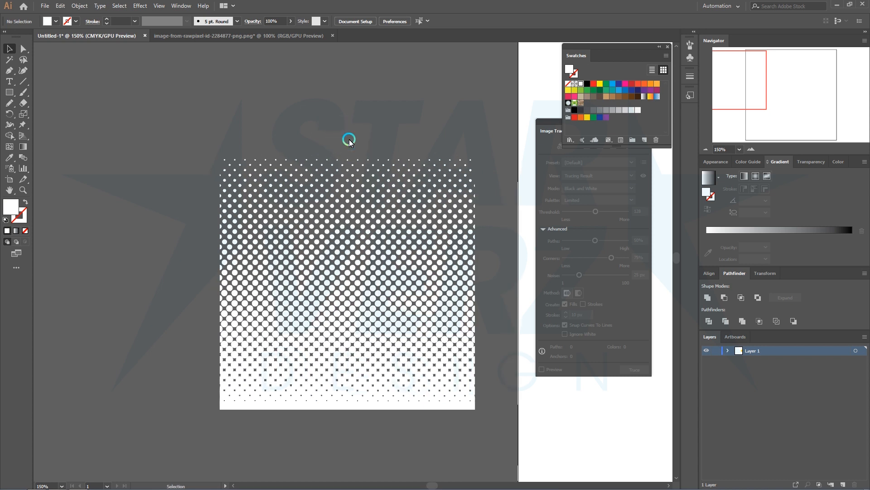
# Step: Bring the doctor illustration from the rawpixel document into Untitled-1 and scale it down to about 302 × 302 px
pyautogui.click(295, 35)
pyautogui.moveTo(357, 184); pyautogui.dragTo(116, 42)
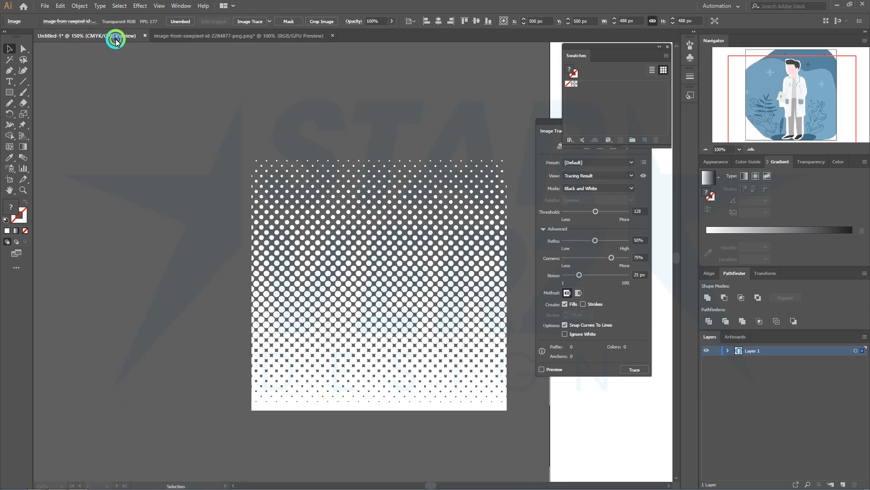
pyautogui.moveTo(150, 209); pyautogui.dragTo(159, 209)
pyautogui.scroll(-1, 179, 209)
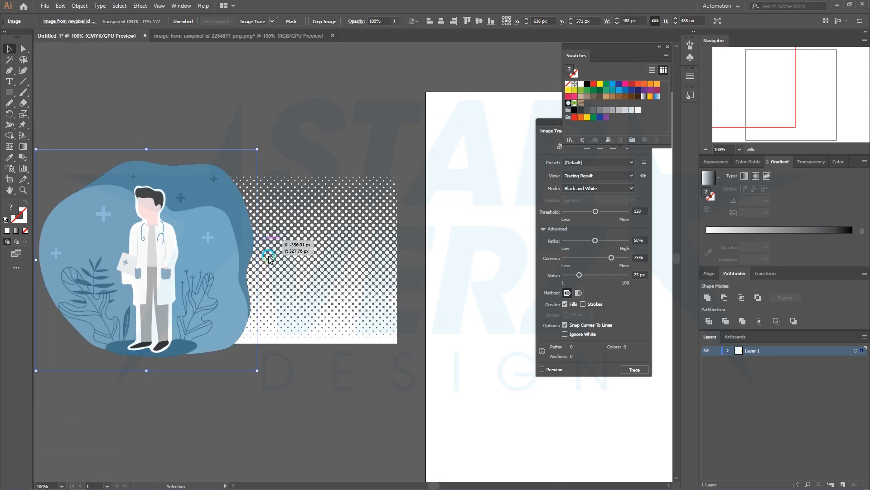
pyautogui.moveTo(257, 262); pyautogui.dragTo(173, 254)
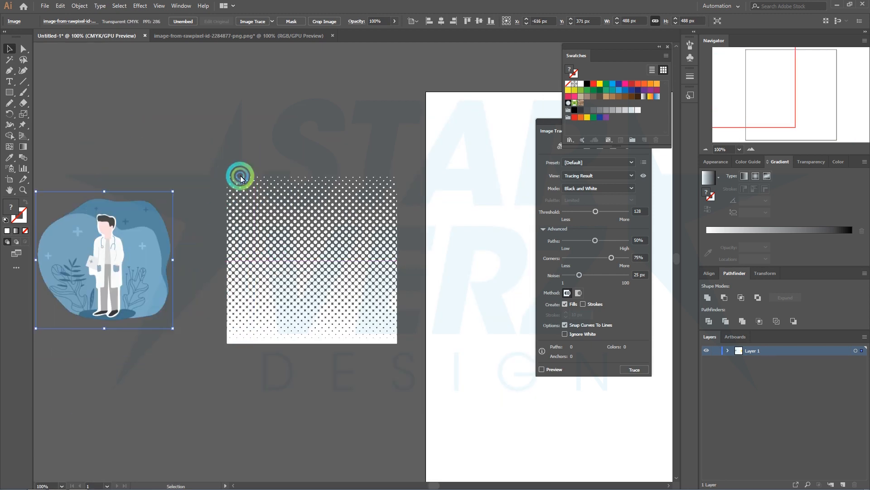
# Step: Move the halftone group and the doctor illustration so they overlap, with the illustration inside the halftone square
pyautogui.scroll(1, 299, 157)
pyautogui.scroll(1, 324, 218)
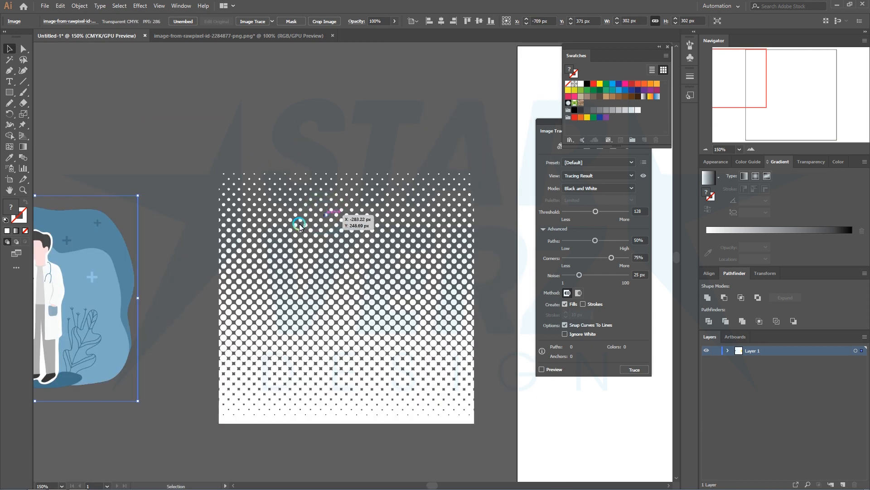
pyautogui.moveTo(263, 240); pyautogui.dragTo(377, 254)
pyautogui.click(400, 258)
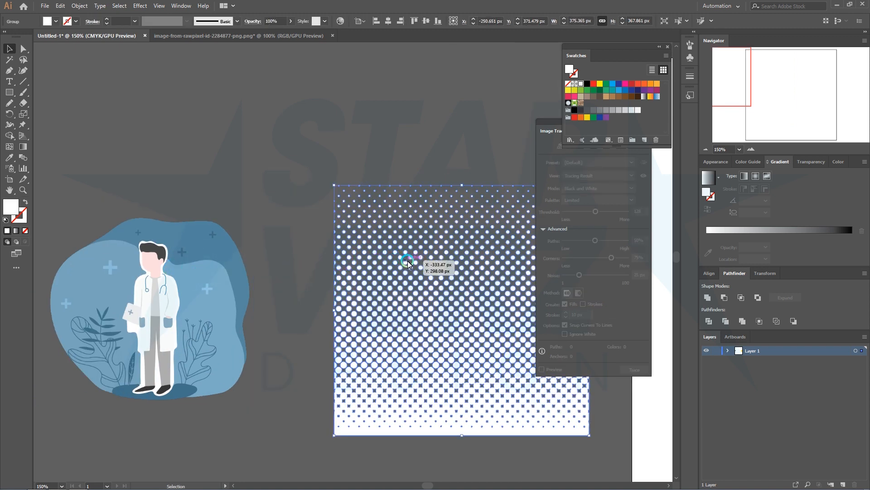
pyautogui.click(230, 301)
pyautogui.moveTo(449, 322); pyautogui.dragTo(174, 323)
pyautogui.moveTo(404, 373); pyautogui.dragTo(315, 301)
pyautogui.click(466, 140)
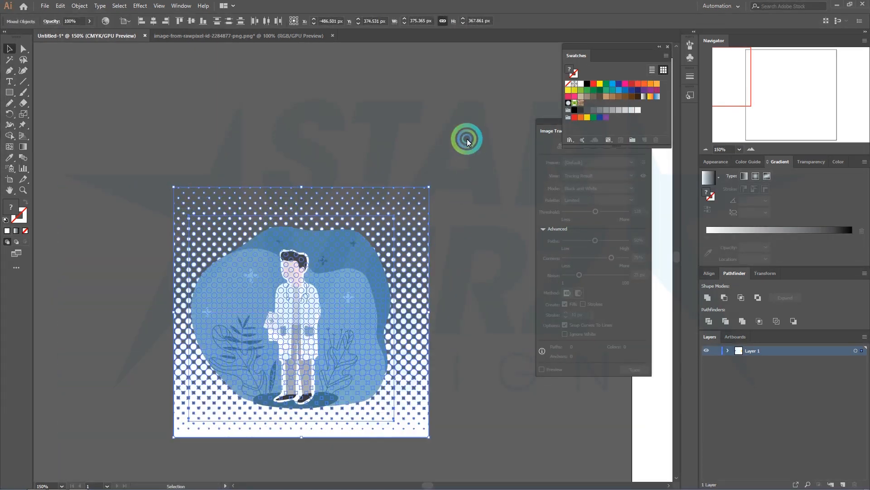
# Step: Nudge the doctor illustration slightly up within the halftone square and send it to the back
pyautogui.click(332, 267)
pyautogui.moveTo(331, 271); pyautogui.dragTo(333, 268)
pyautogui.rightClick(334, 268)
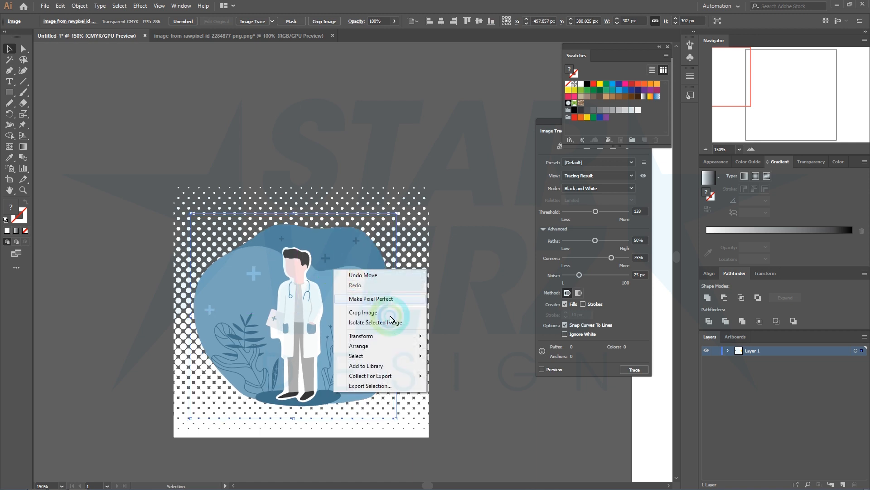
pyautogui.moveTo(390, 348)
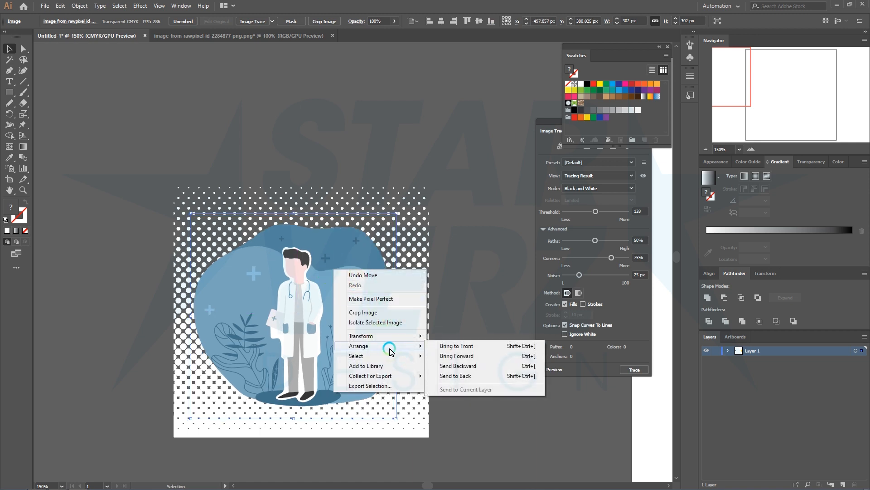
pyautogui.click(463, 376)
pyautogui.click(476, 359)
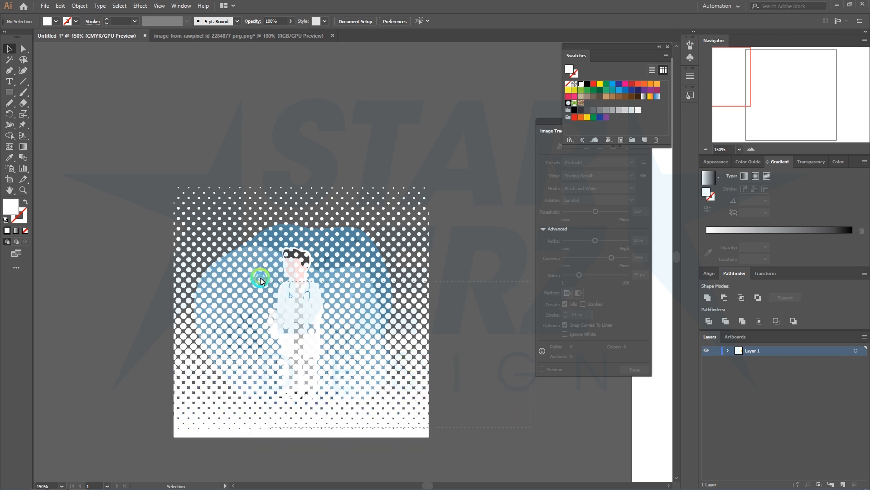
# Step: Try to make a clipping mask from the grouped halftone dots and the doctor illustration
pyautogui.hotkey('ctrl', 'a')
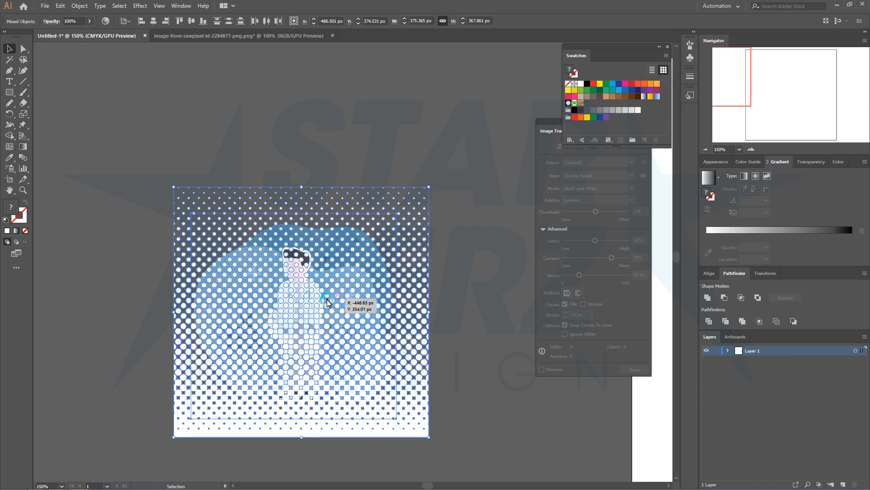
pyautogui.rightClick(328, 302)
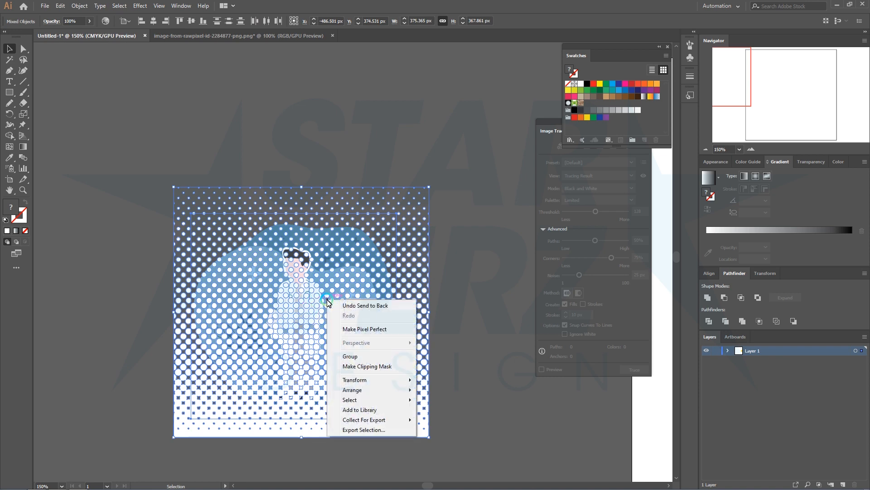
pyautogui.click(370, 366)
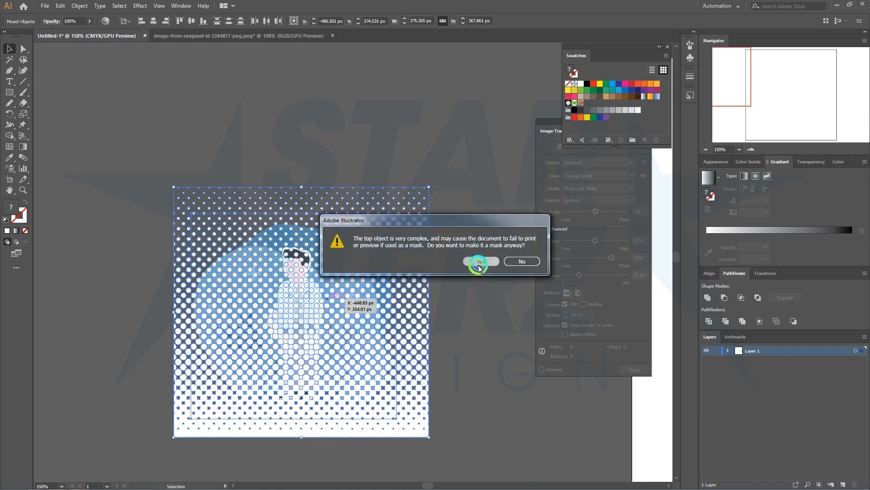
pyautogui.click(478, 266)
pyautogui.click(278, 290)
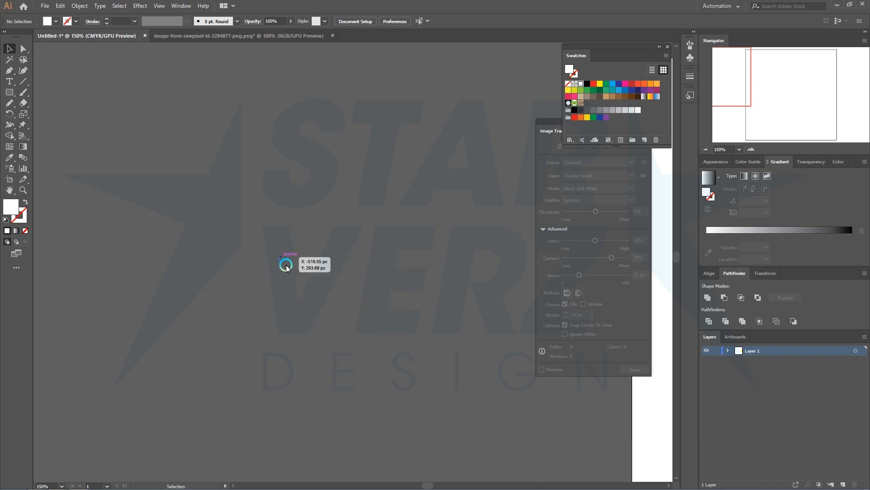
# Step: Undo the clipping mask and deselect the artwork
pyautogui.click(60, 7)
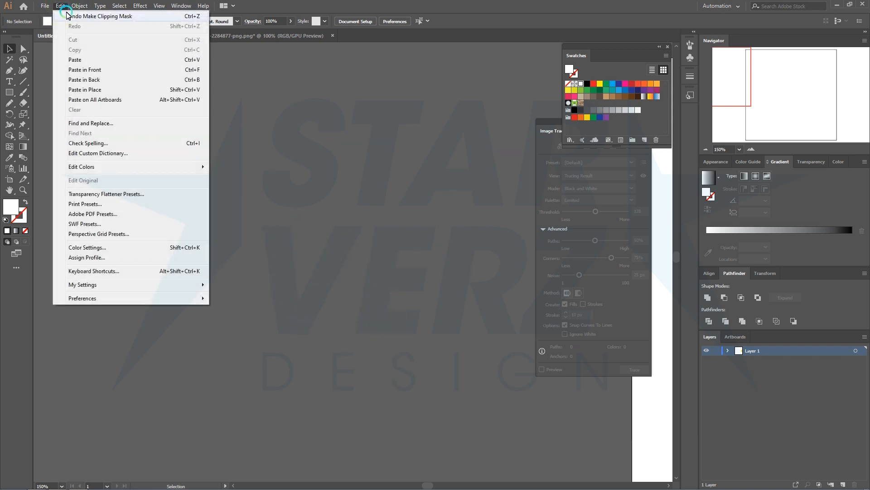
pyautogui.click(67, 16)
pyautogui.click(457, 161)
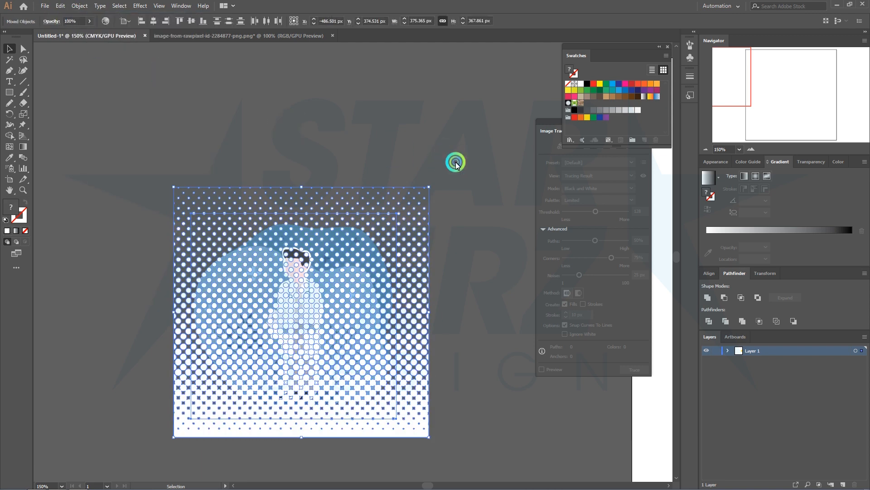
# Step: Convert the white halftone group over the illustration into a compound path
pyautogui.click(422, 435)
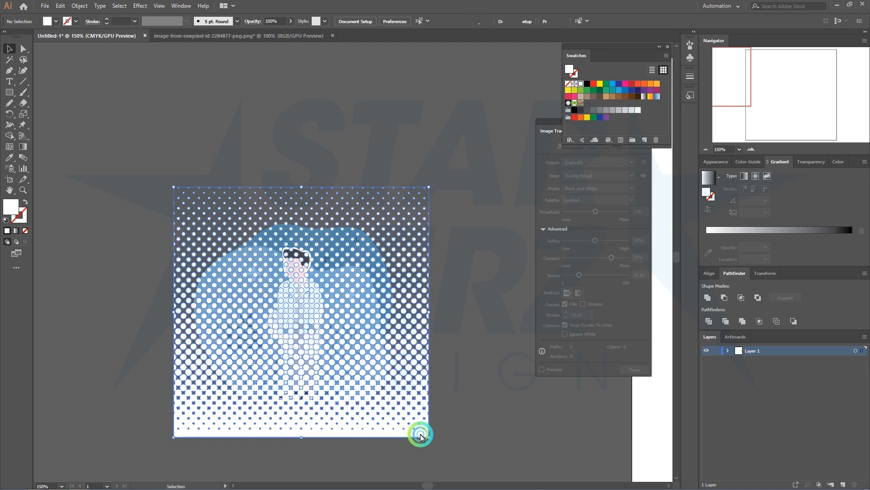
pyautogui.click(79, 7)
pyautogui.click(162, 326)
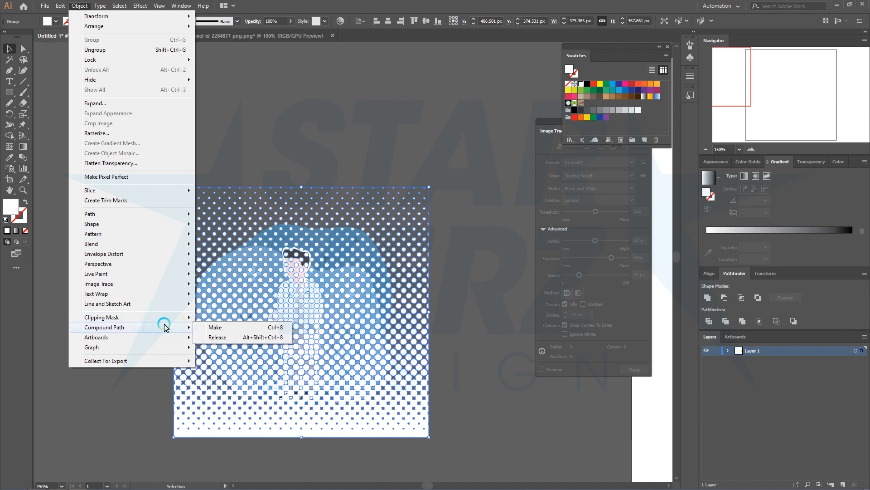
pyautogui.click(206, 328)
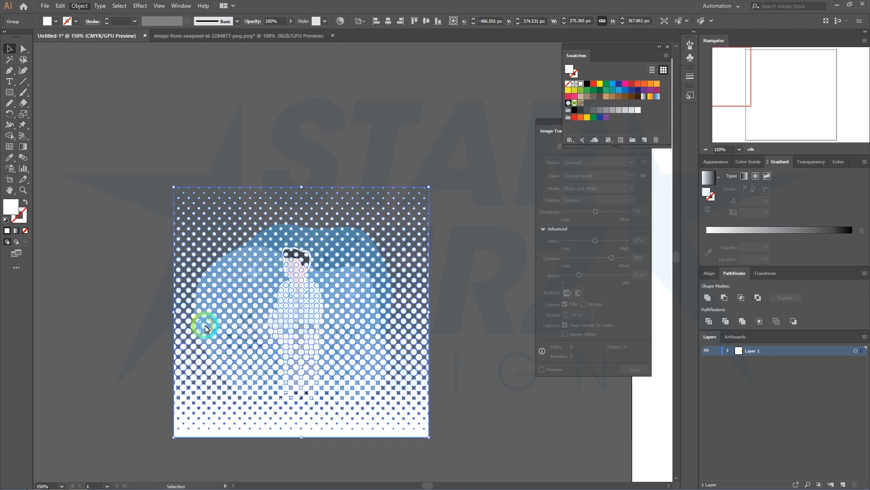
pyautogui.click(503, 128)
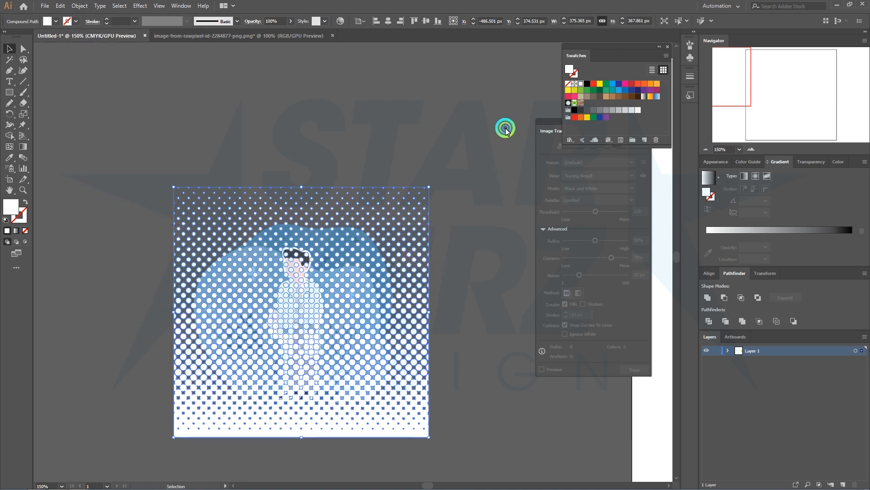
# Step: Select the halftone compound path with the doctor illustration and make a clipping mask from them
pyautogui.moveTo(164, 384); pyautogui.dragTo(164, 383)
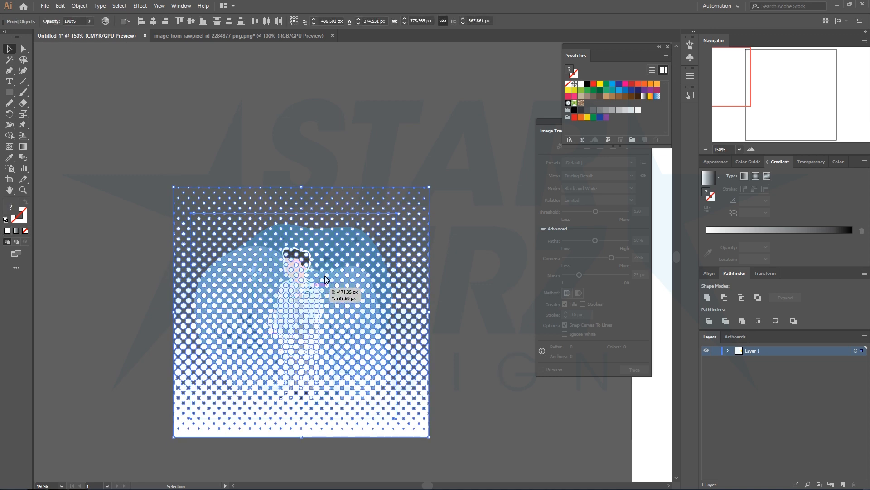
pyautogui.rightClick(366, 274)
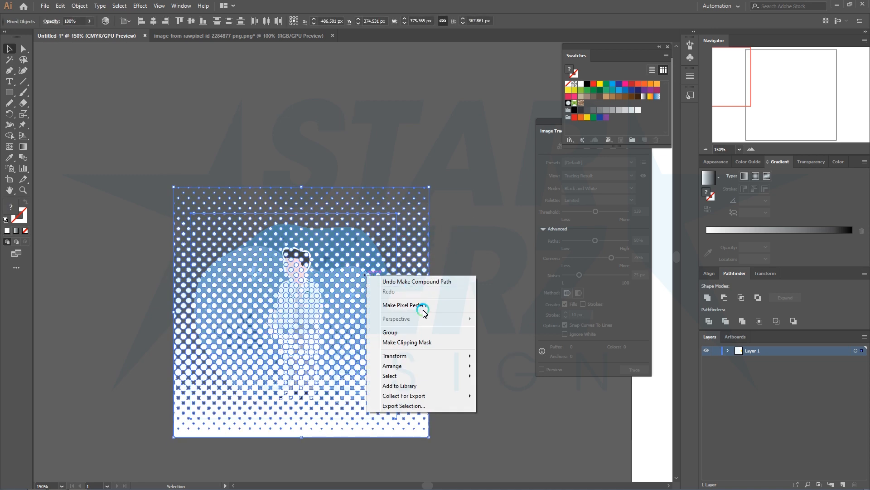
pyautogui.click(421, 344)
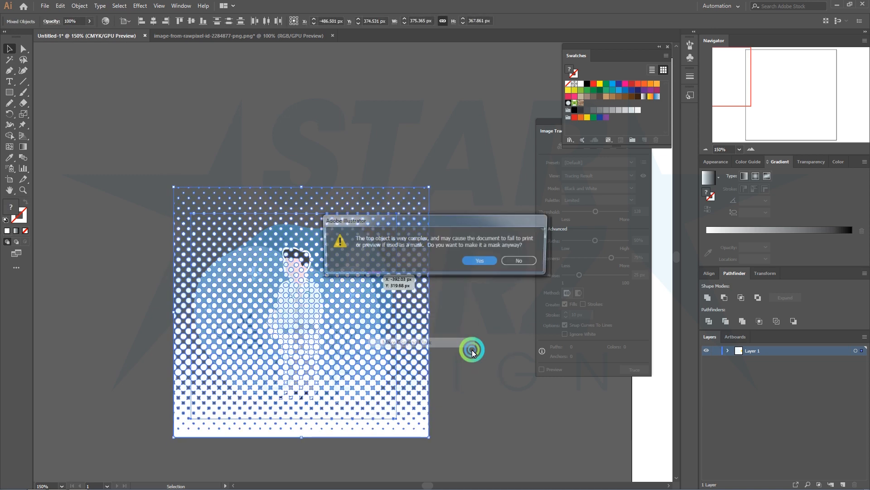
pyautogui.click(482, 262)
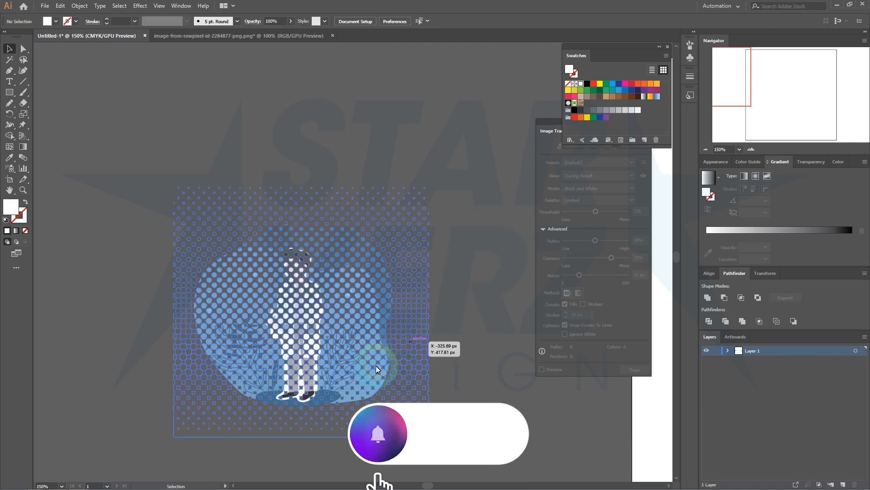
pyautogui.scroll(1, 352, 396)
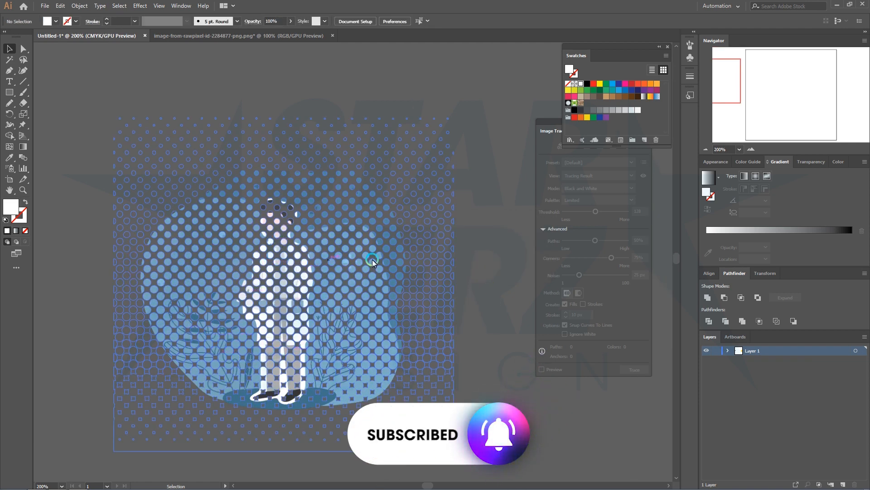